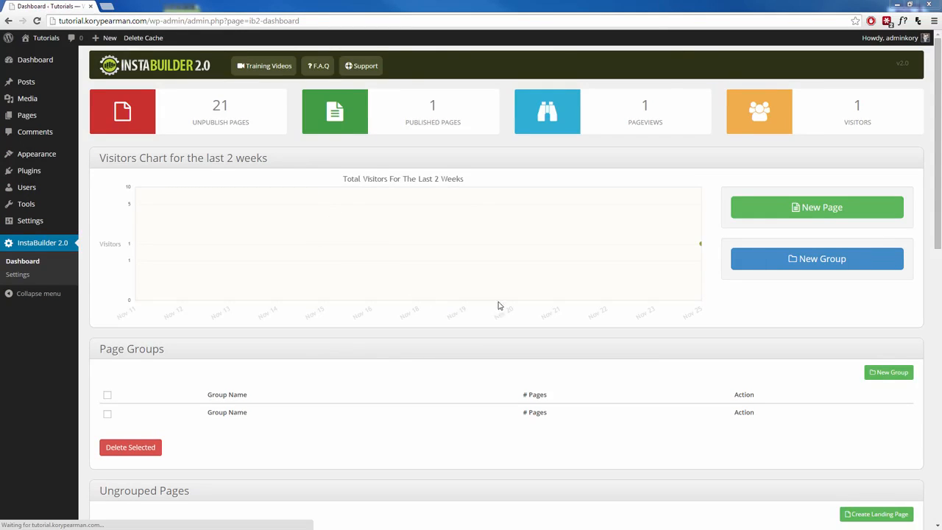
# Step: Start a new page and filter the templates to the Sales Page type with the Video Sales Page sub-type
pyautogui.click(814, 209)
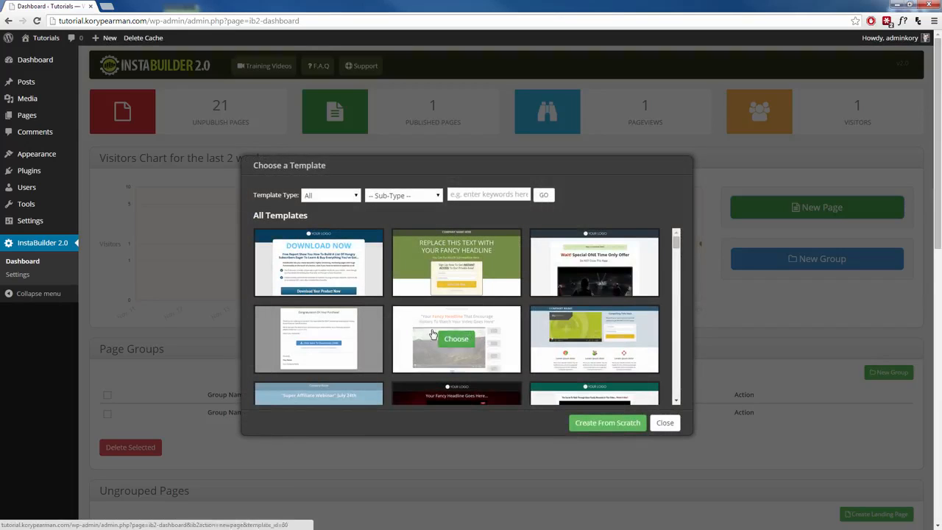
pyautogui.scroll(-1, 460, 313)
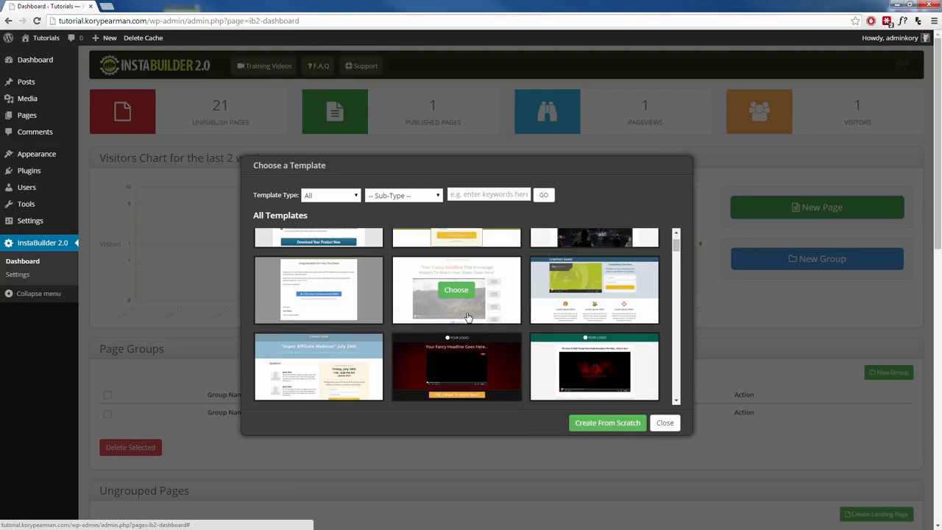
pyautogui.scroll(-3, 465, 312)
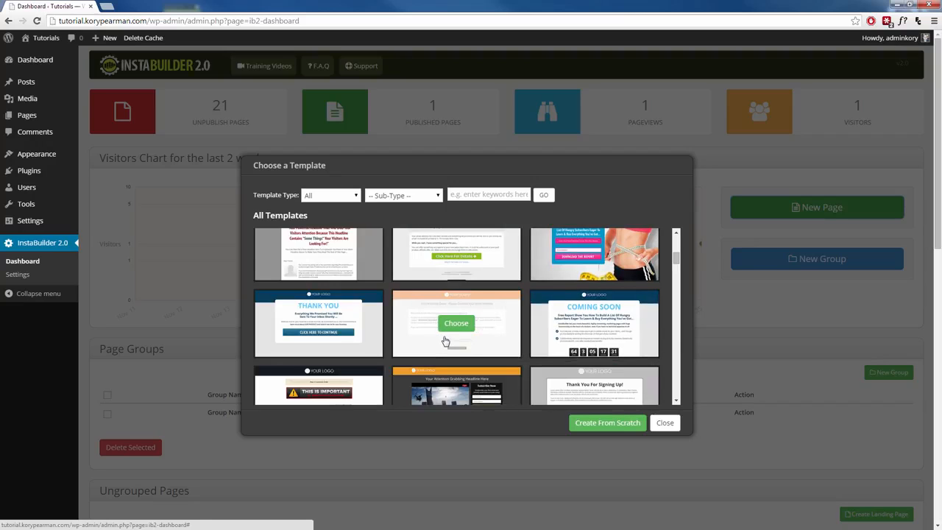
pyautogui.scroll(-2, 471, 341)
pyautogui.scroll(3, 471, 342)
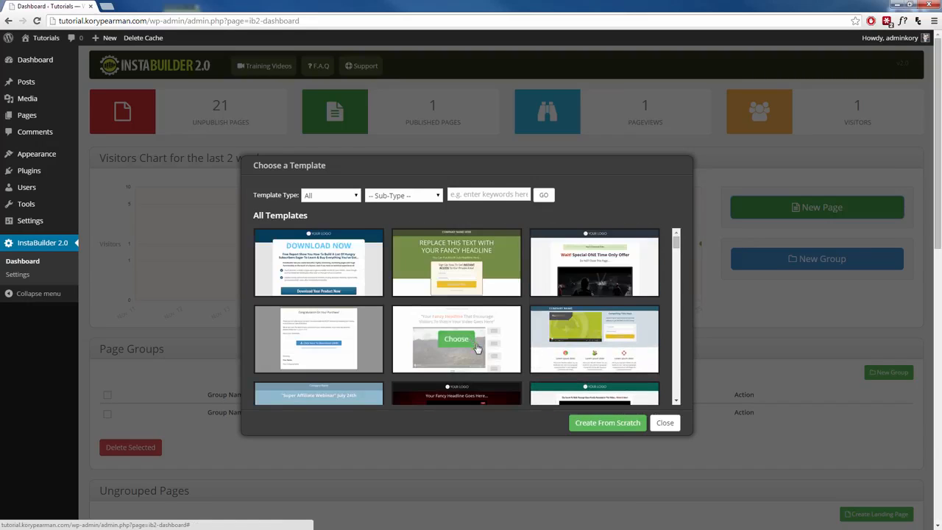
pyautogui.click(354, 196)
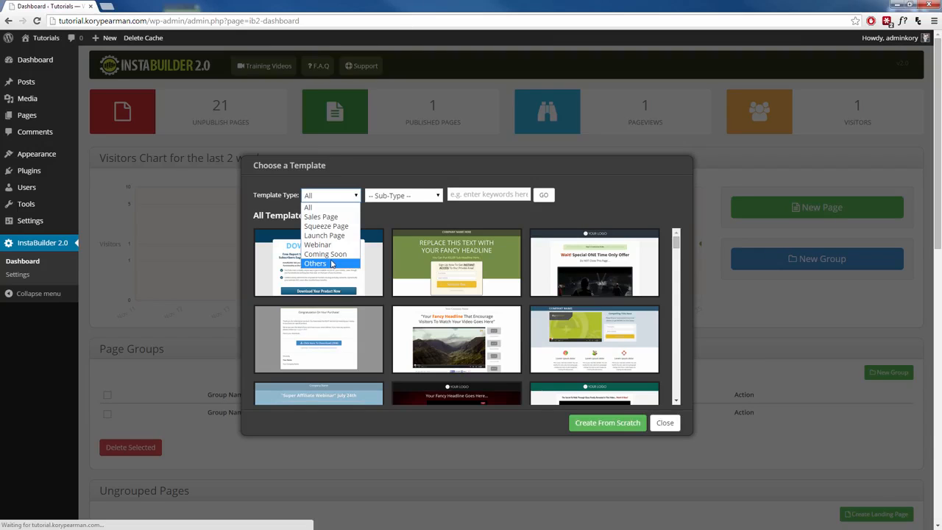
pyautogui.click(323, 216)
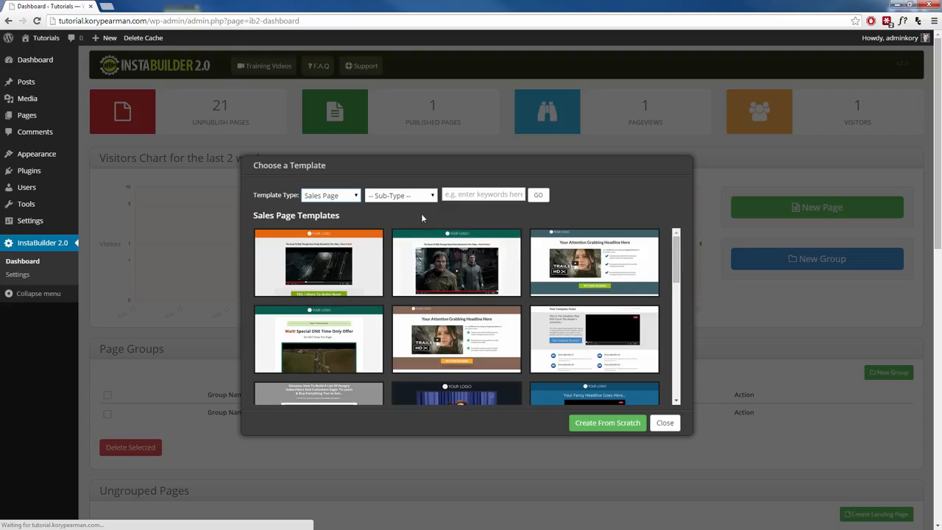
pyautogui.click(425, 196)
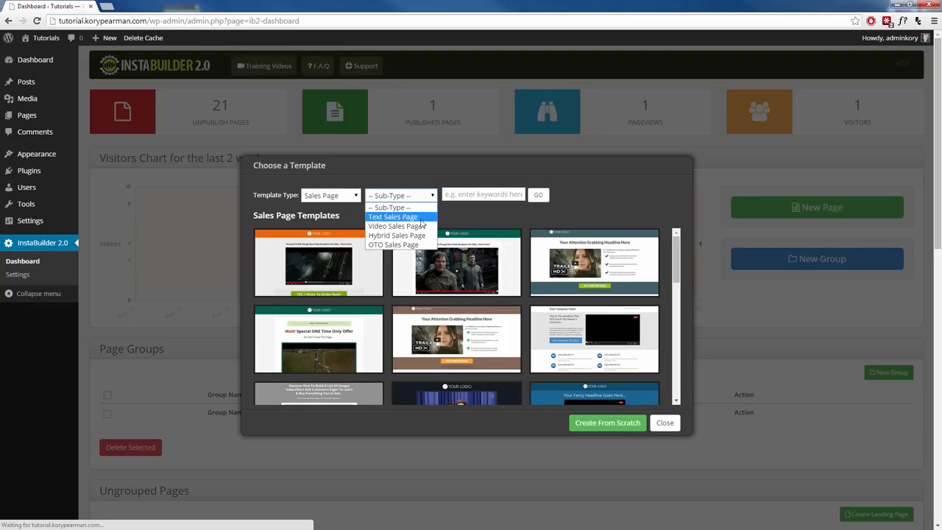
pyautogui.click(412, 226)
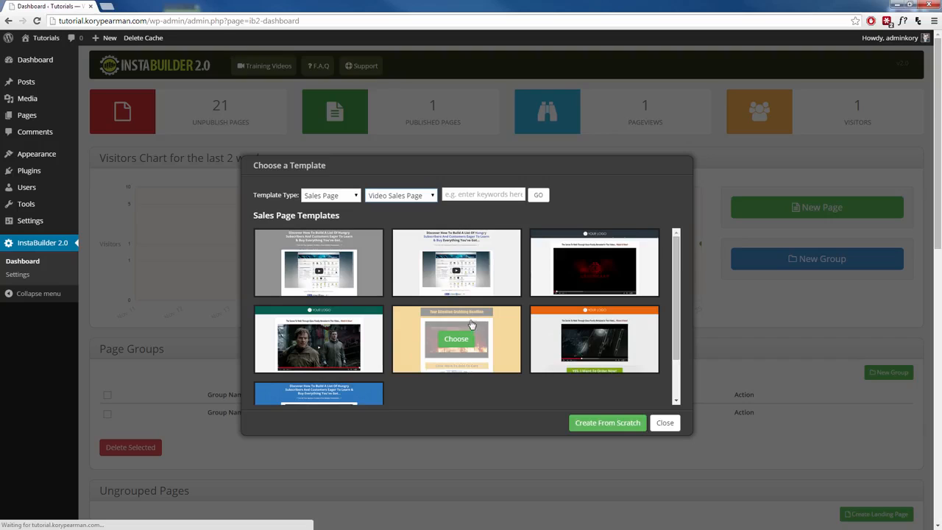
# Step: Create the page from the white video sales template headed "Discover How To Build A List Of Hungry Subscribers"
pyautogui.scroll(-1, 407, 330)
pyautogui.scroll(1, 468, 363)
pyautogui.moveTo(460, 264)
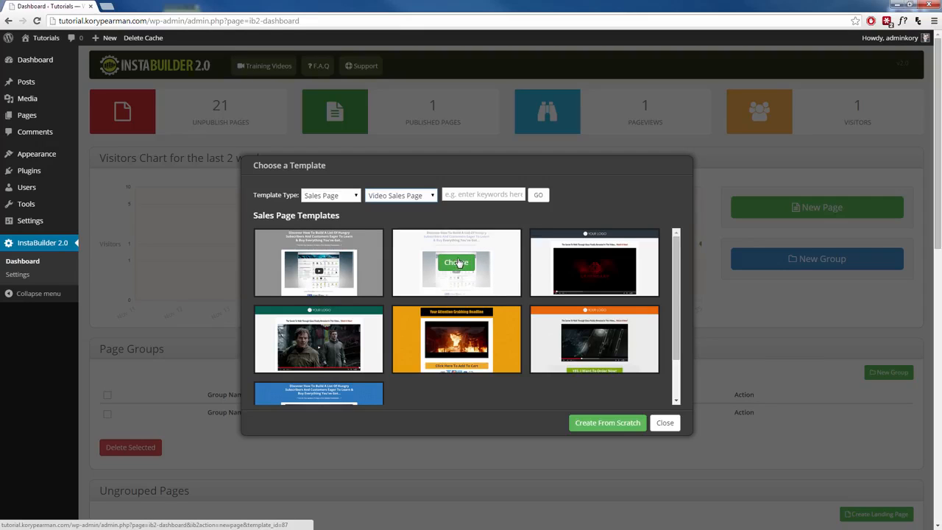
pyautogui.click(457, 265)
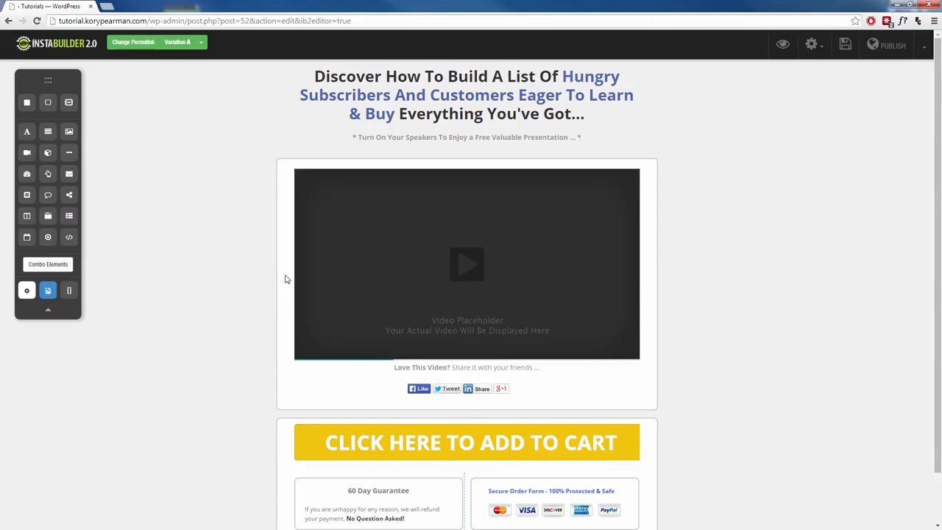
# Step: Replace the page headline with "Watch the video below to see how I made $15,000 in my first month online!"
pyautogui.scroll(-2, 278, 298)
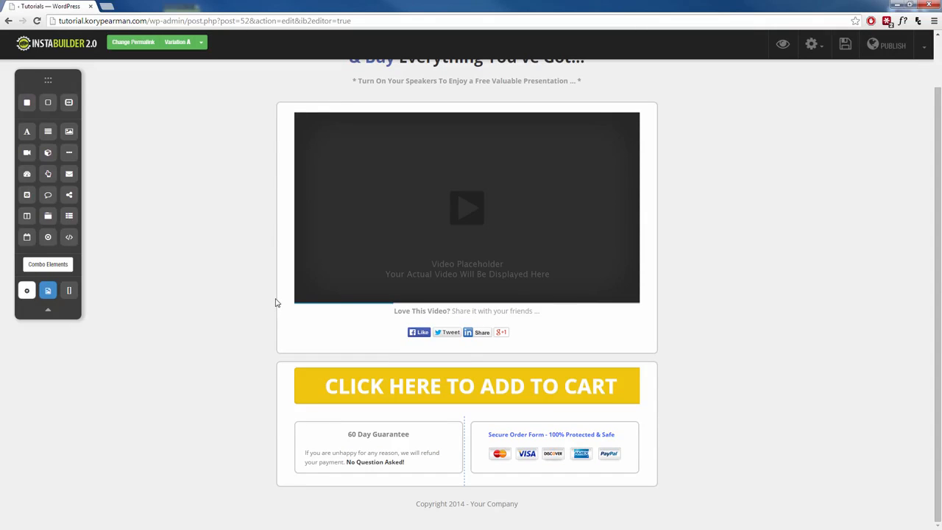
pyautogui.scroll(1, 290, 295)
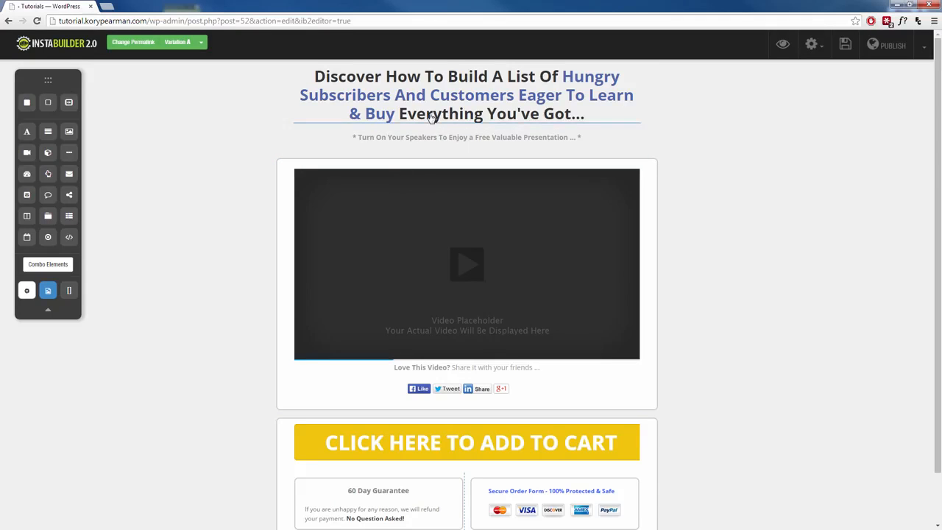
pyautogui.click(477, 105)
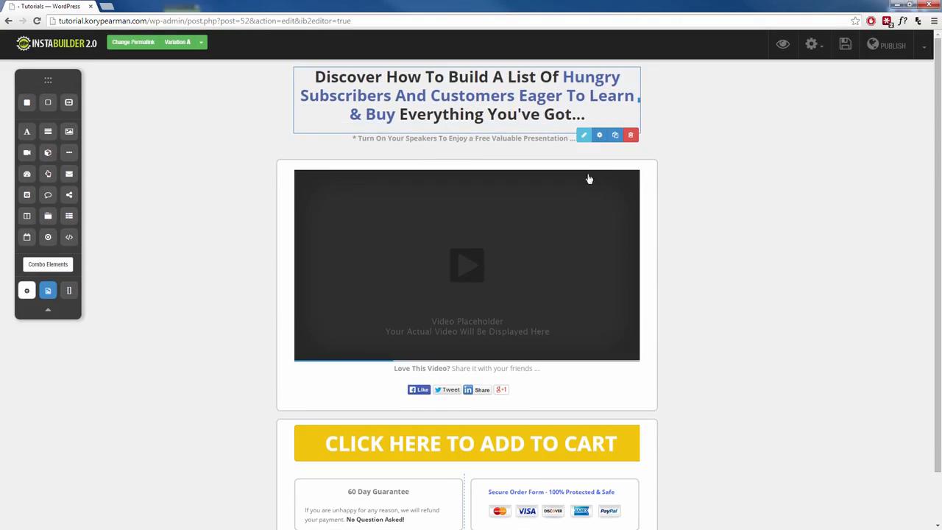
pyautogui.click(583, 136)
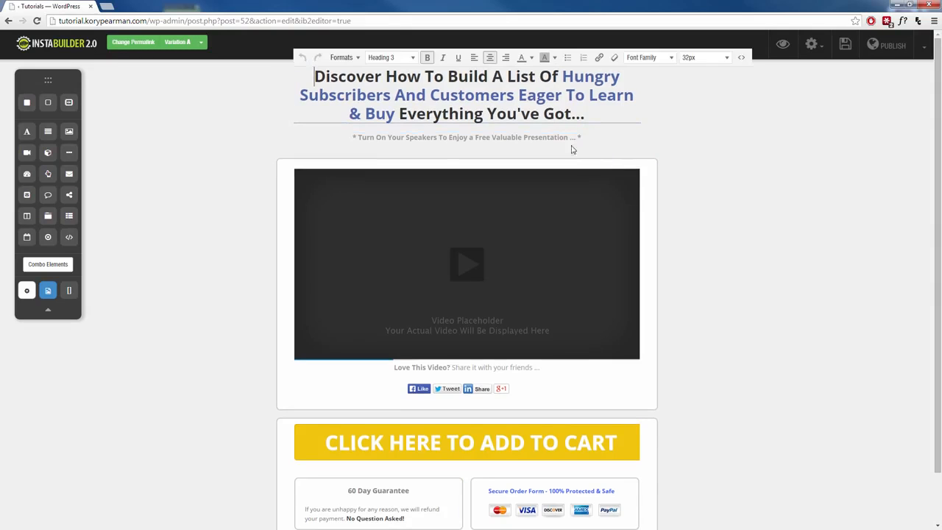
pyautogui.moveTo(416, 95); pyautogui.dragTo(465, 95)
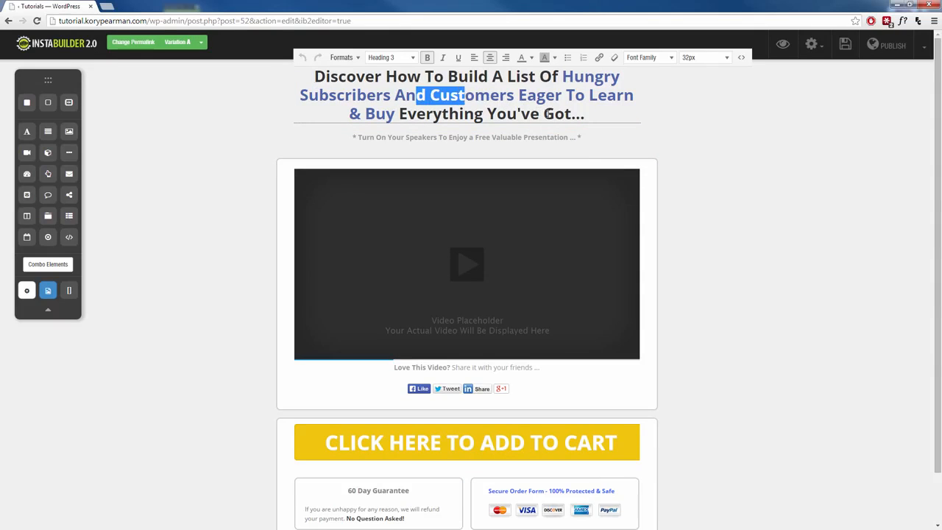
pyautogui.click(582, 116)
pyautogui.hotkey('ctrl', 'a')
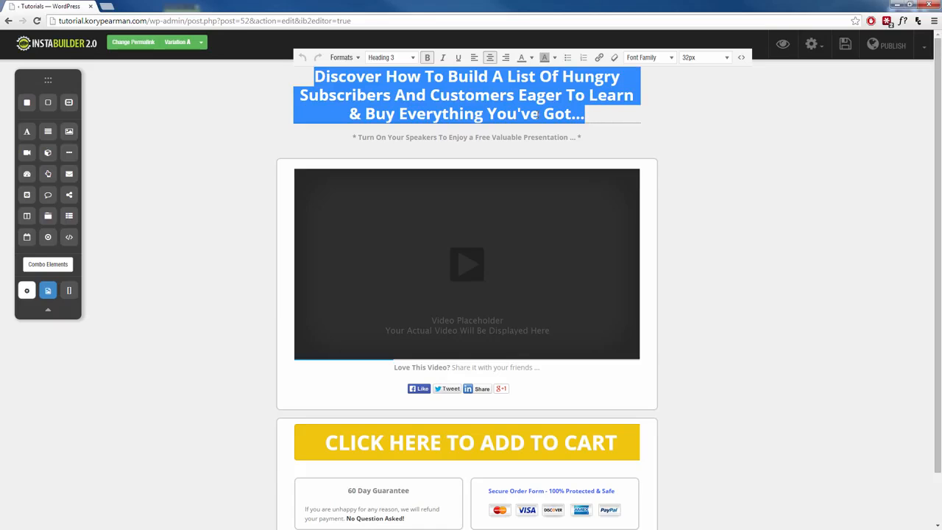
pyautogui.write('Watch the video below to see how I made $15,000 in my first month online!')
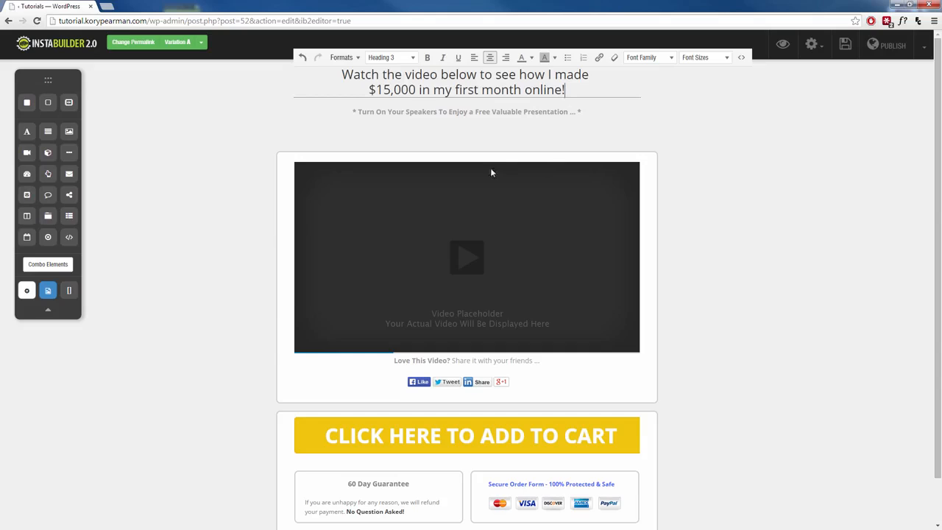
pyautogui.click(241, 241)
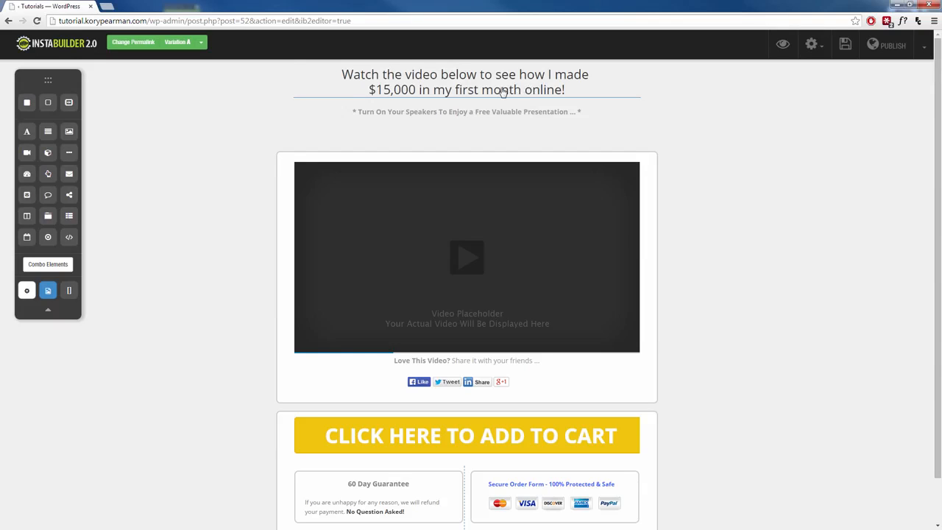
# Step: Reopen the headline for editing and format its whole text as Heading 2
pyautogui.moveTo(502, 88)
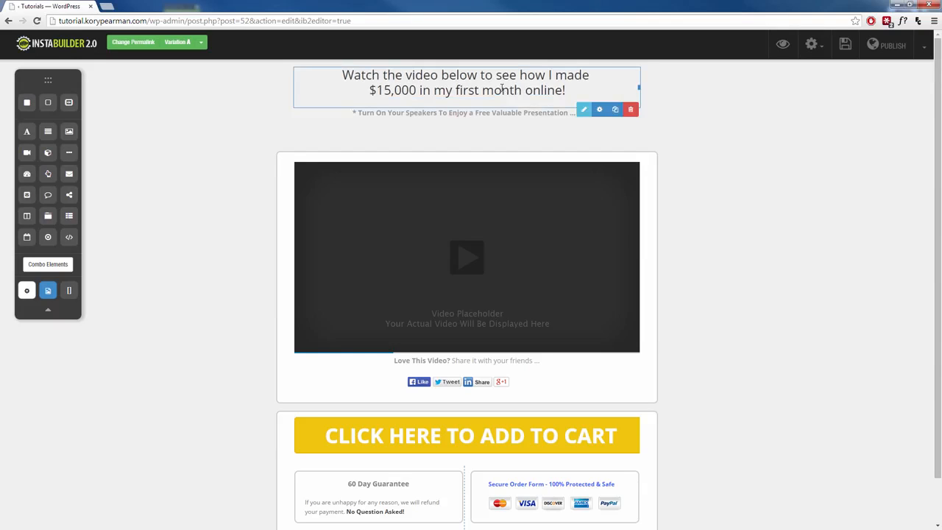
pyautogui.click(583, 110)
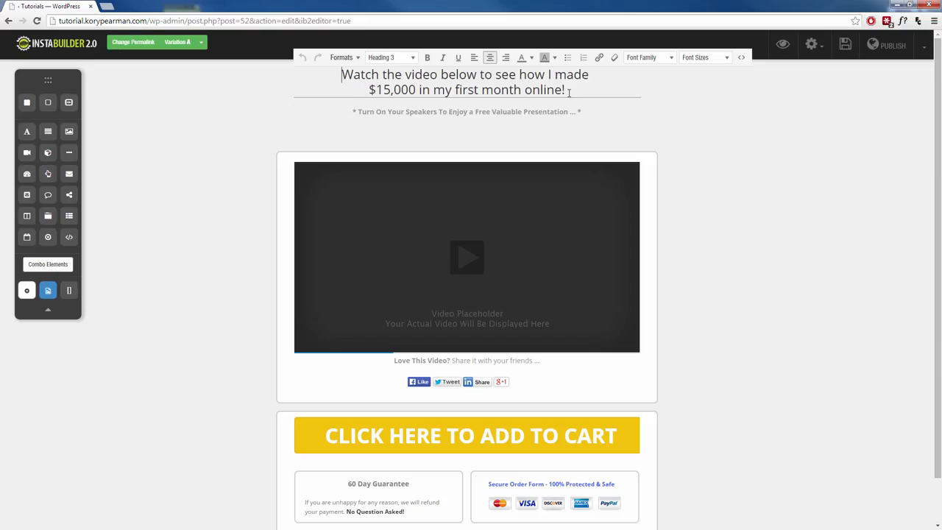
pyautogui.moveTo(566, 90); pyautogui.dragTo(342, 75)
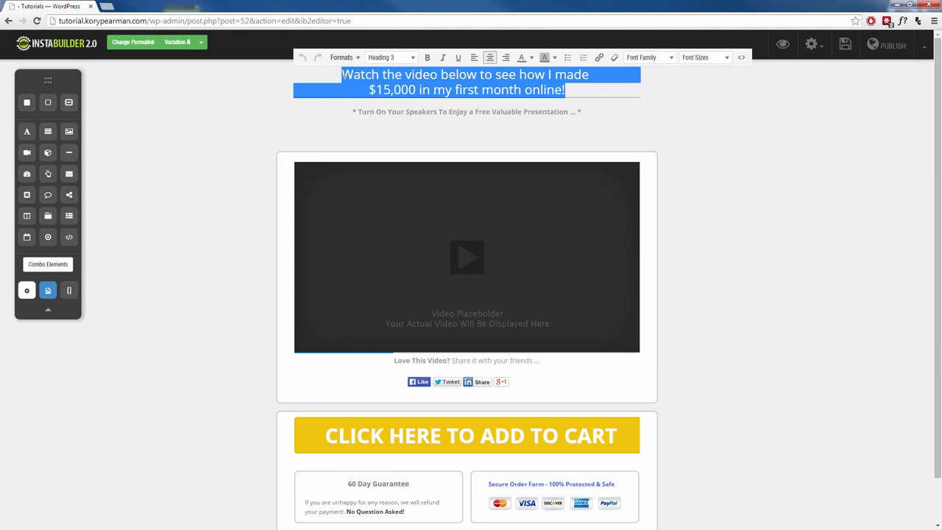
pyautogui.click(418, 58)
pyautogui.click(423, 183)
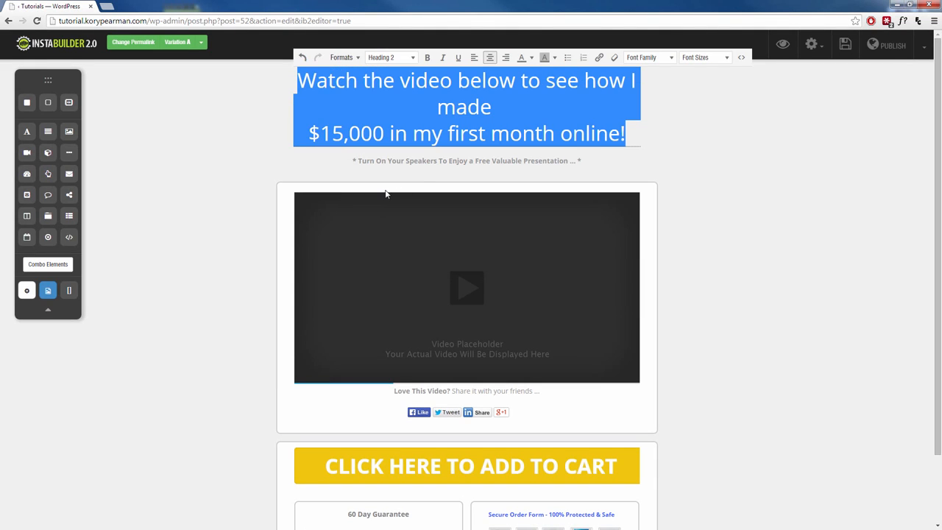
# Step: Re-break the headline into three lines, starting the second line at "see how" and the third at "my first"
pyautogui.click(309, 133)
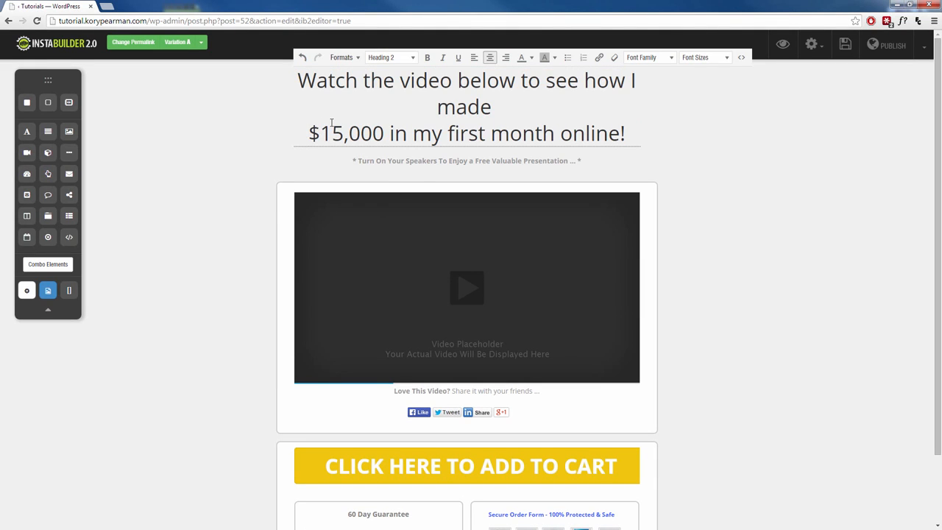
pyautogui.press('BackSpace')
pyautogui.click(545, 82)
pyautogui.press('Return')
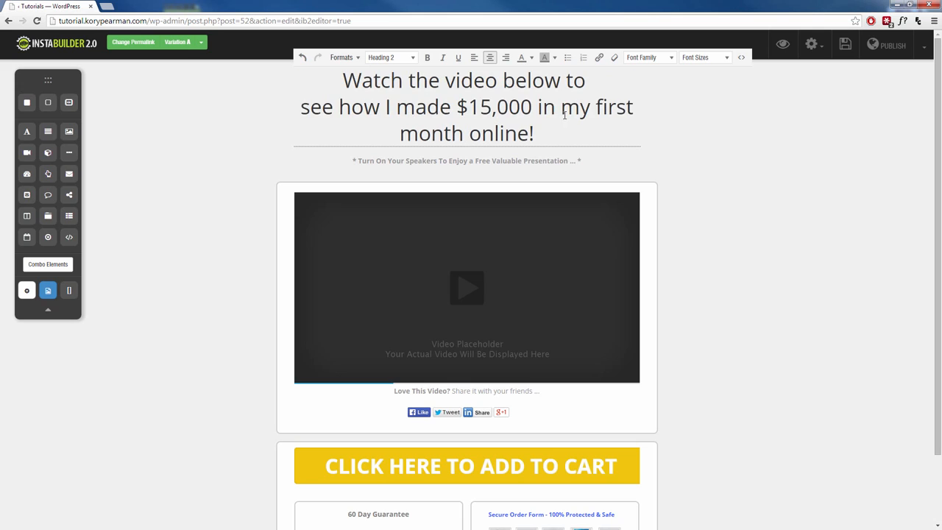
pyautogui.click(564, 107)
pyautogui.press('Return')
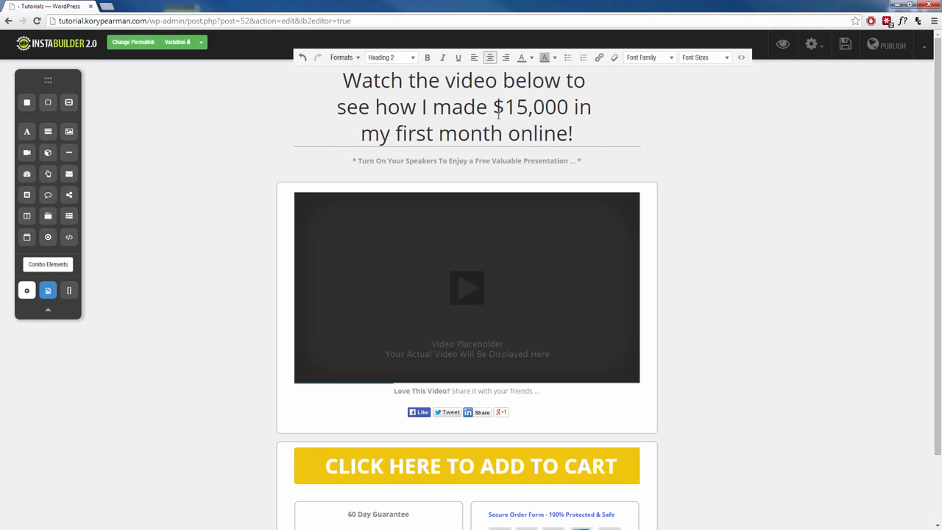
# Step: Colour the "$15,000" in the headline red and finish editing the text
pyautogui.moveTo(493, 111); pyautogui.dragTo(569, 111)
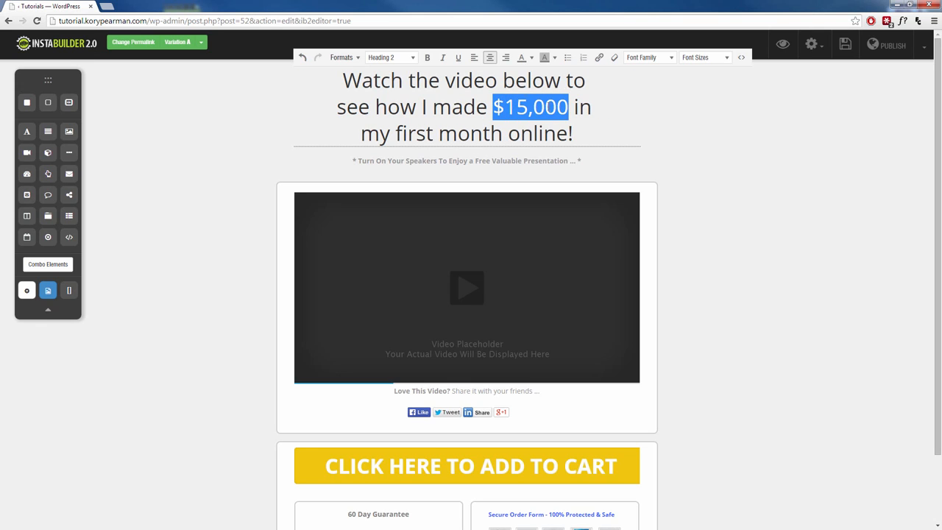
pyautogui.click(531, 58)
pyautogui.click(522, 95)
pyautogui.click(217, 196)
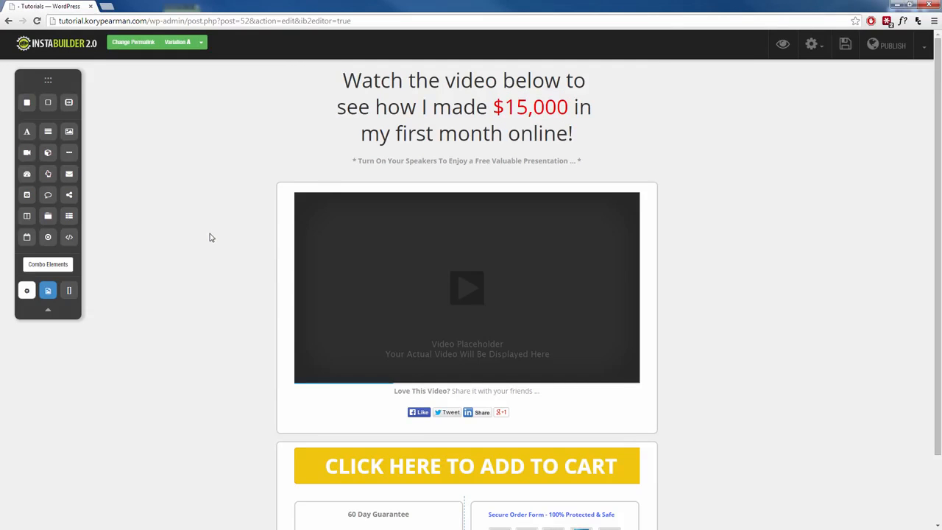
# Step: Delete the "Turn On Your Speakers To Enjoy a Free Valuable Presentation" line beneath the headline
pyautogui.click(410, 162)
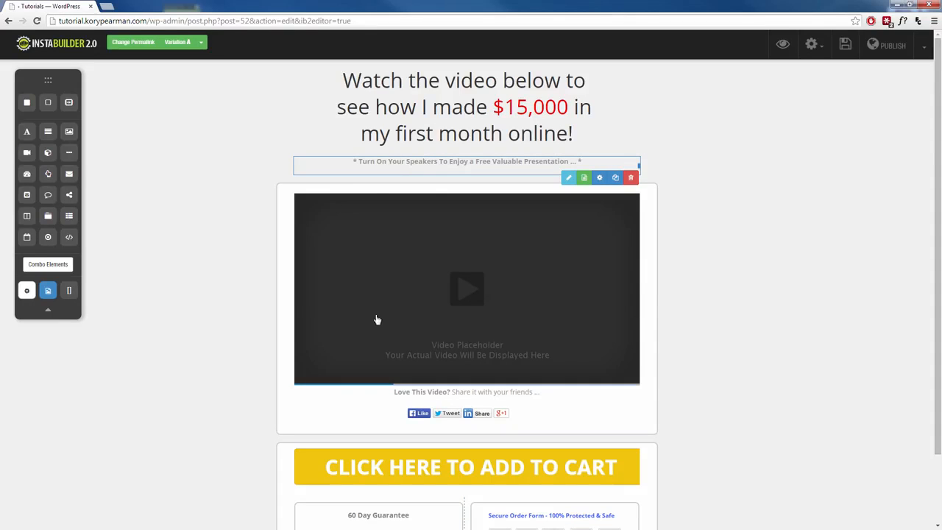
pyautogui.click(631, 181)
pyautogui.click(497, 84)
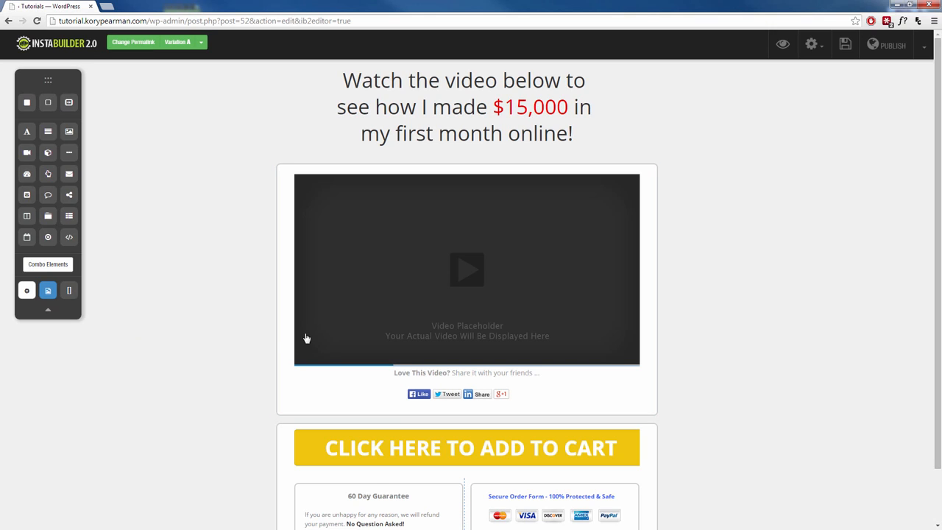
# Step: Examine the video placeholder's settings, including the available video types, and close them without changing anything
pyautogui.click(418, 277)
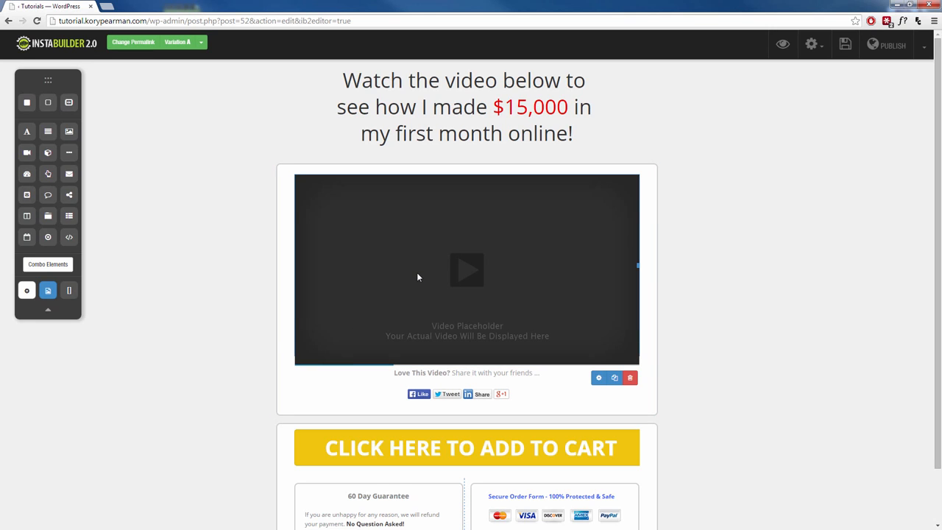
pyautogui.click(598, 378)
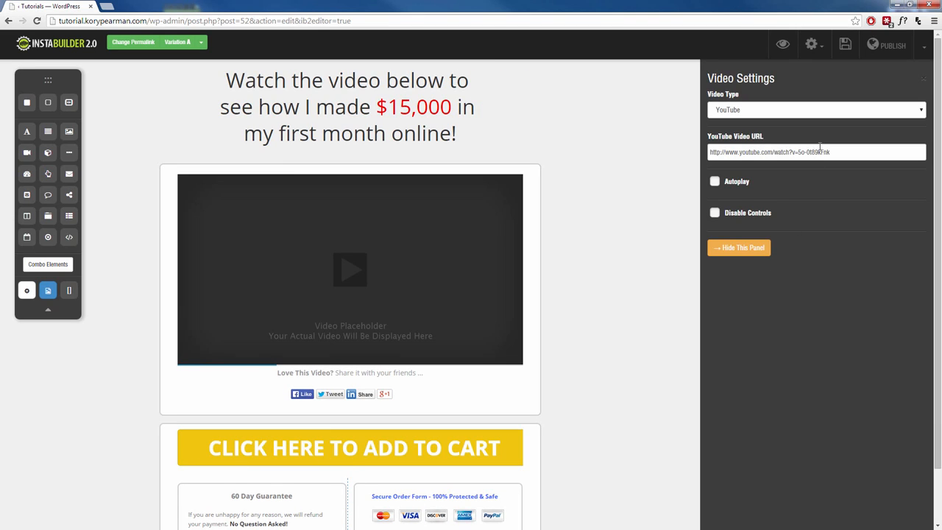
pyautogui.click(840, 114)
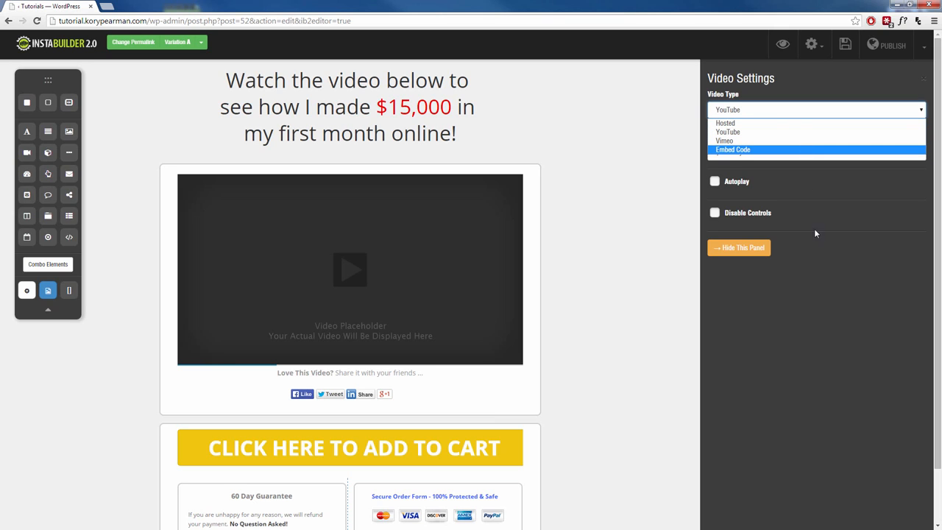
pyautogui.click(832, 299)
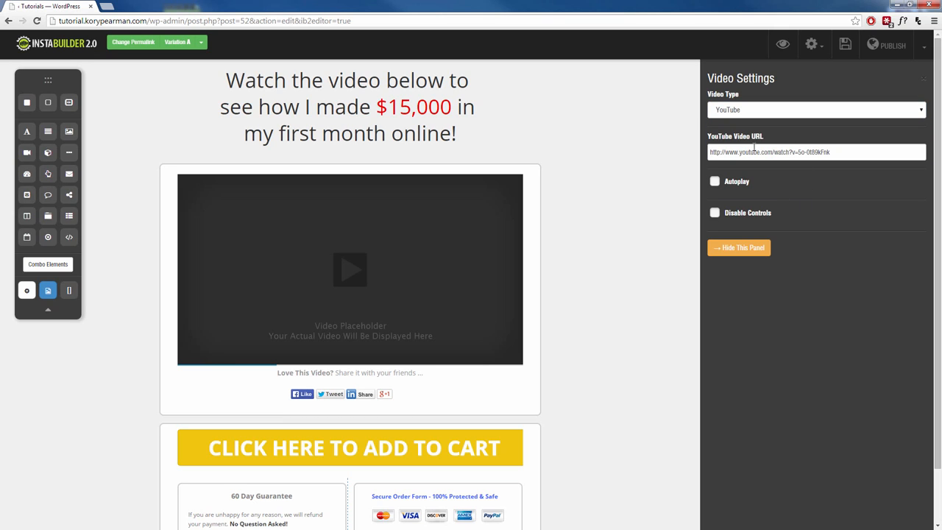
pyautogui.click(739, 247)
# Step: Narrow the "CLICK HERE TO ADD TO CART" button so it fits more closely around its text
pyautogui.scroll(-1, 441, 401)
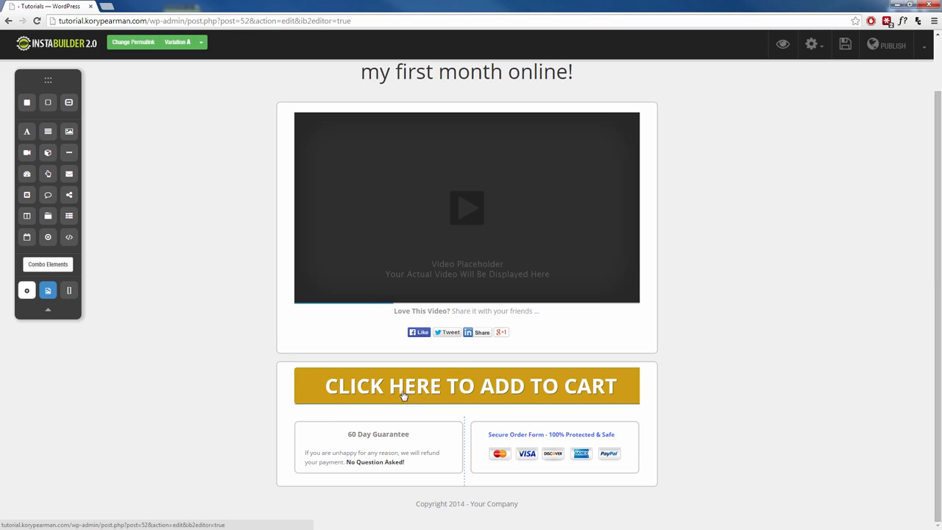
pyautogui.click(515, 391)
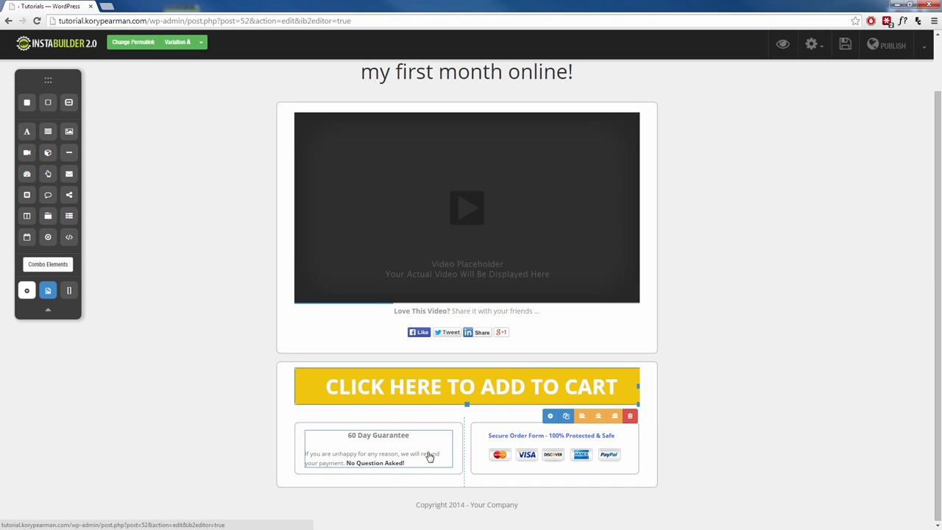
pyautogui.moveTo(467, 404)
pyautogui.mouseDown()
pyautogui.moveTo(467, 448)
pyautogui.moveTo(466, 414)
pyautogui.mouseUp()
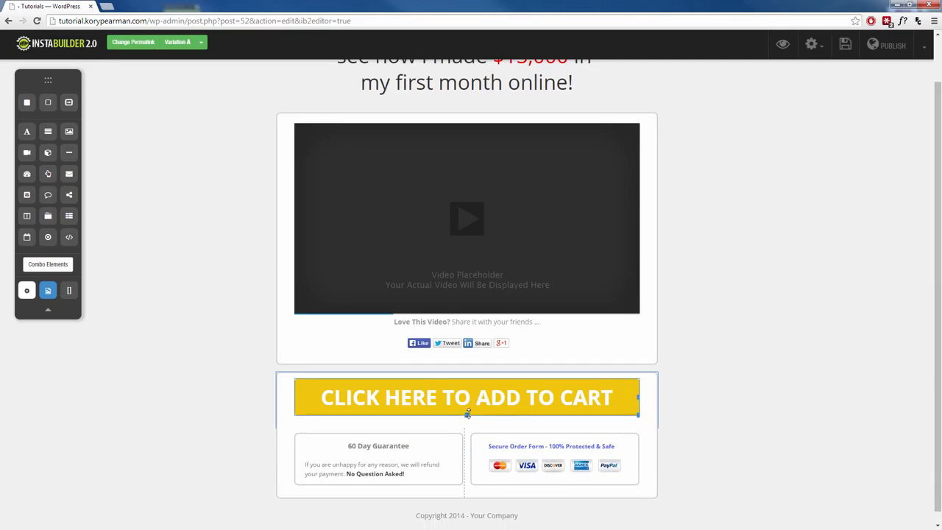
pyautogui.moveTo(637, 398); pyautogui.dragTo(612, 404)
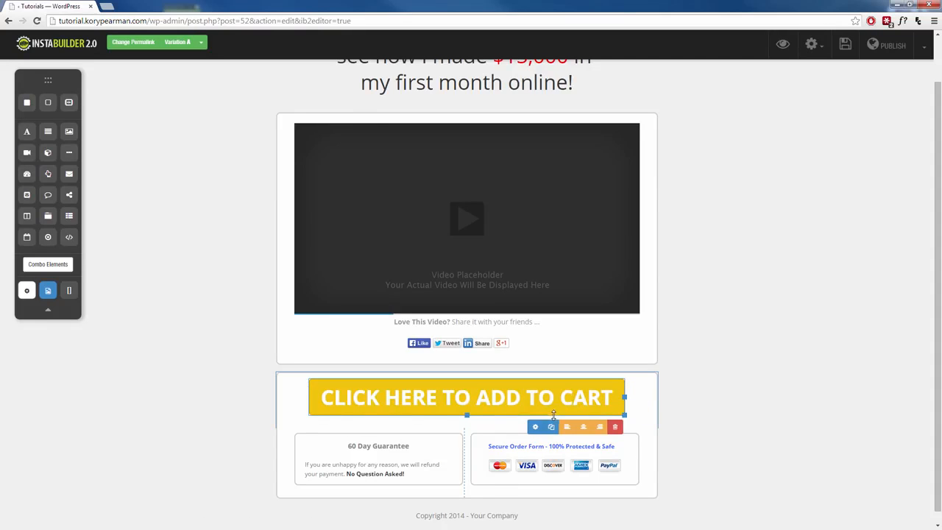
pyautogui.click(535, 427)
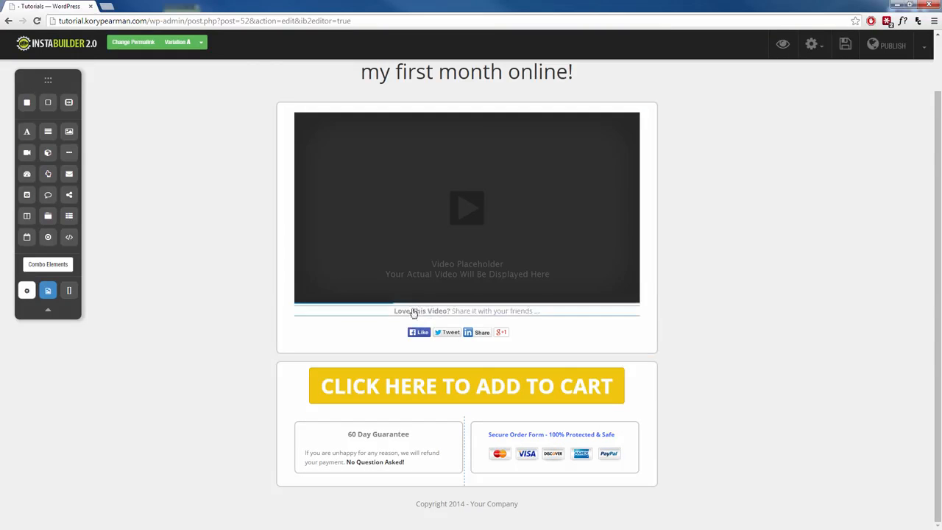
# Step: Add a text element beneath the social share buttons in the video box
pyautogui.scroll(1, 305, 266)
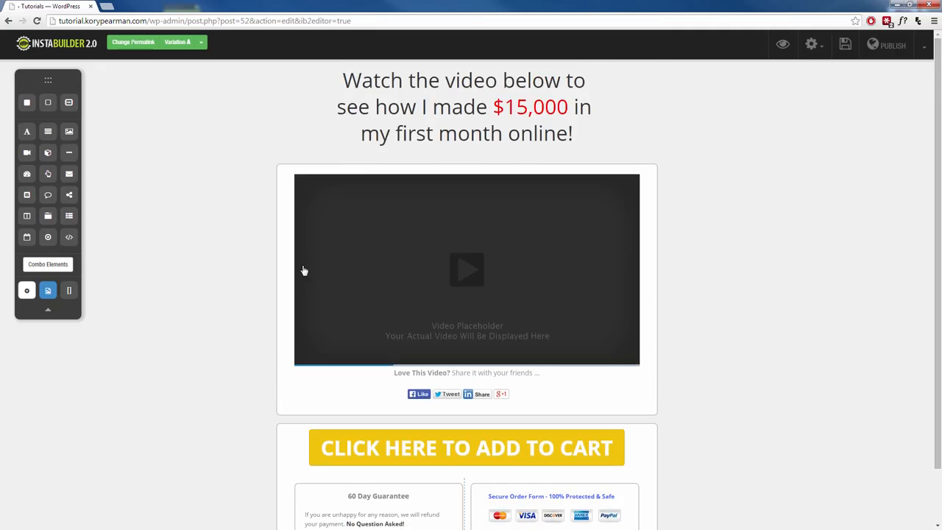
pyautogui.scroll(-1, 306, 264)
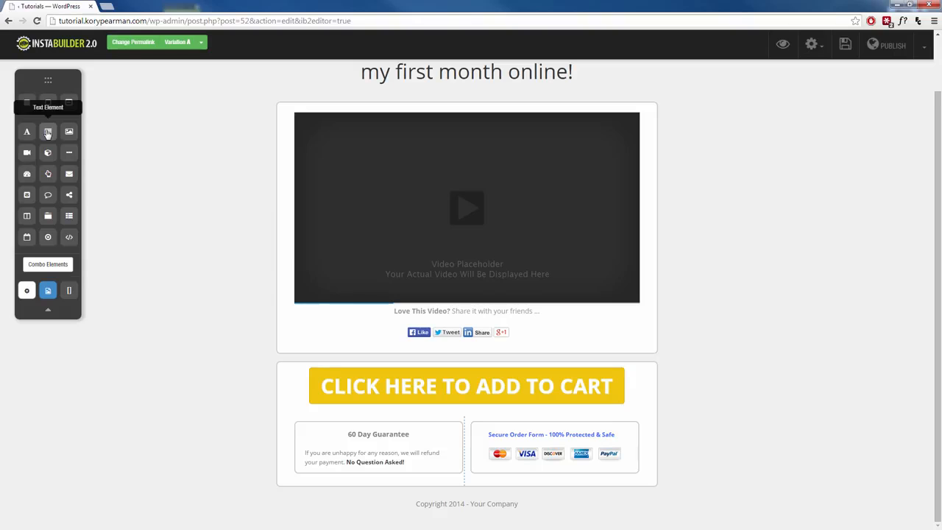
pyautogui.moveTo(48, 133); pyautogui.dragTo(463, 358)
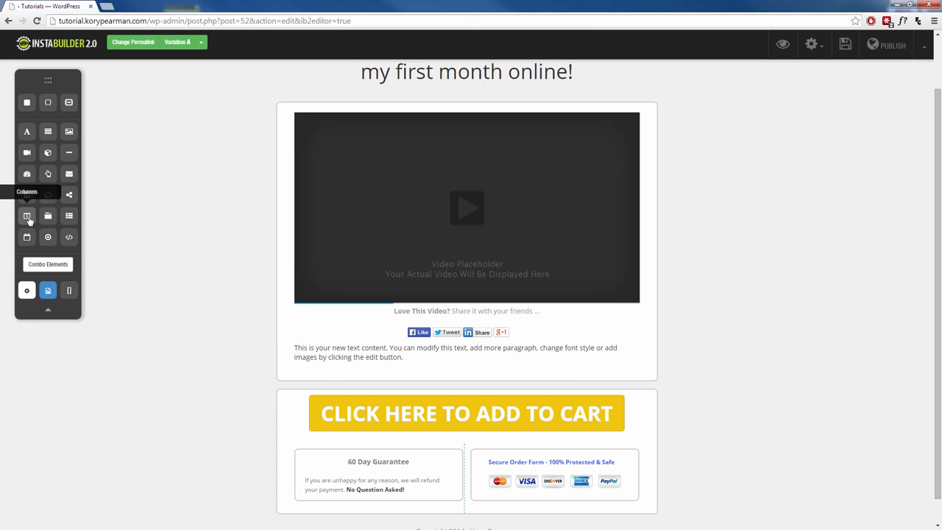
# Step: Insert a columns element below the new text paragraph, try three columns and one column, and settle on two
pyautogui.moveTo(27, 218); pyautogui.dragTo(433, 370)
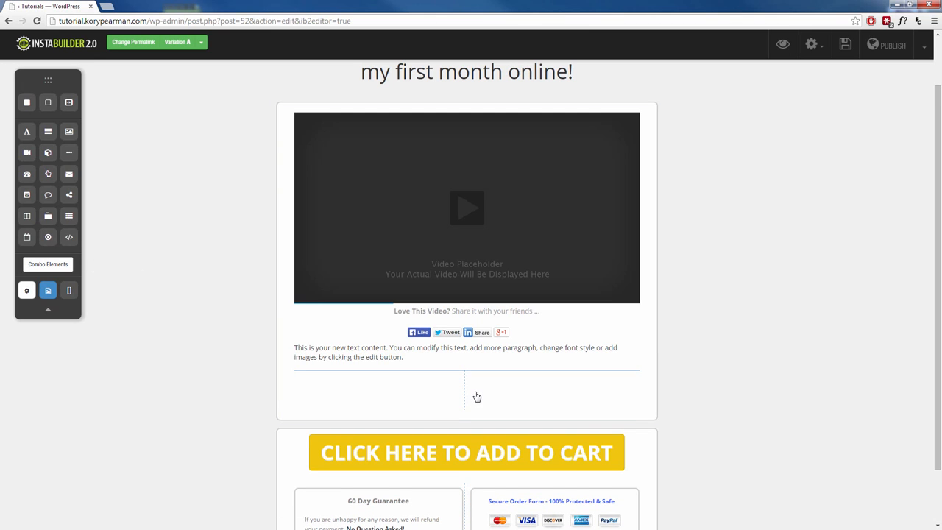
pyautogui.moveTo(474, 397)
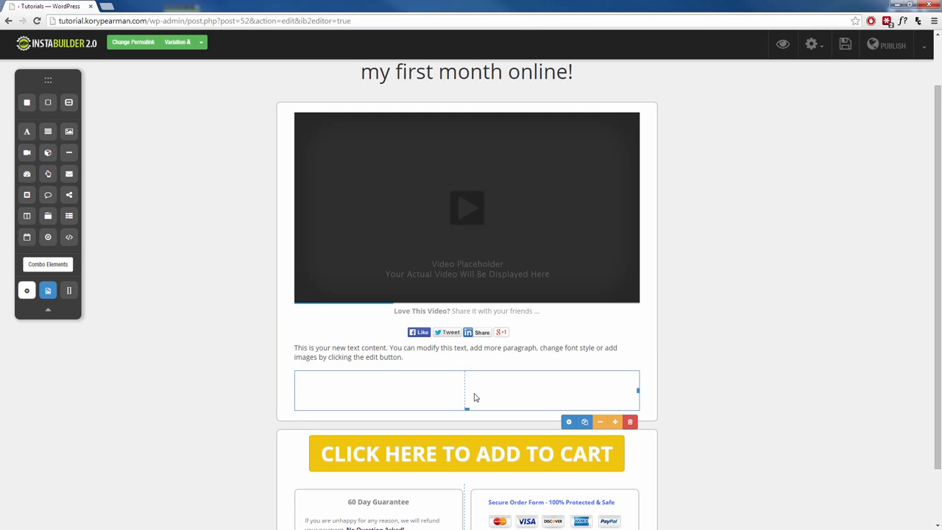
pyautogui.click(616, 423)
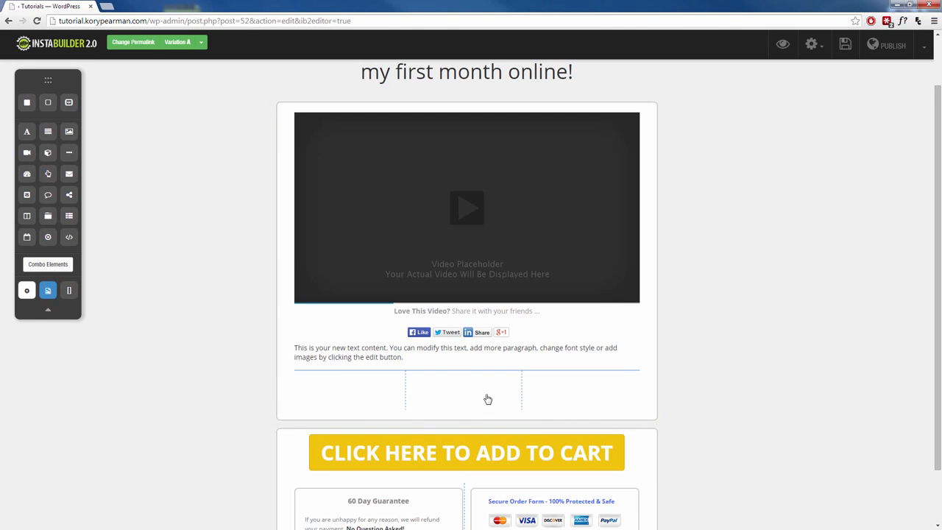
pyautogui.moveTo(573, 410)
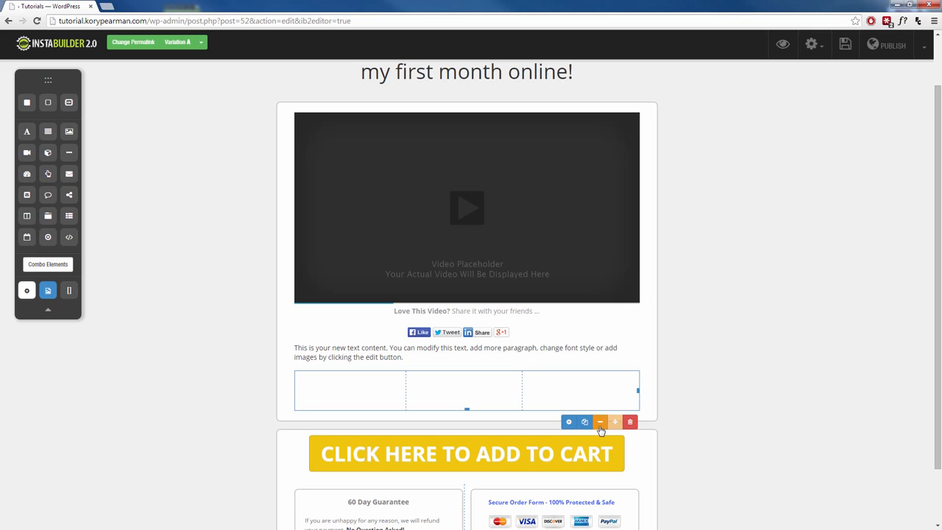
pyautogui.click(599, 425)
pyautogui.click(599, 426)
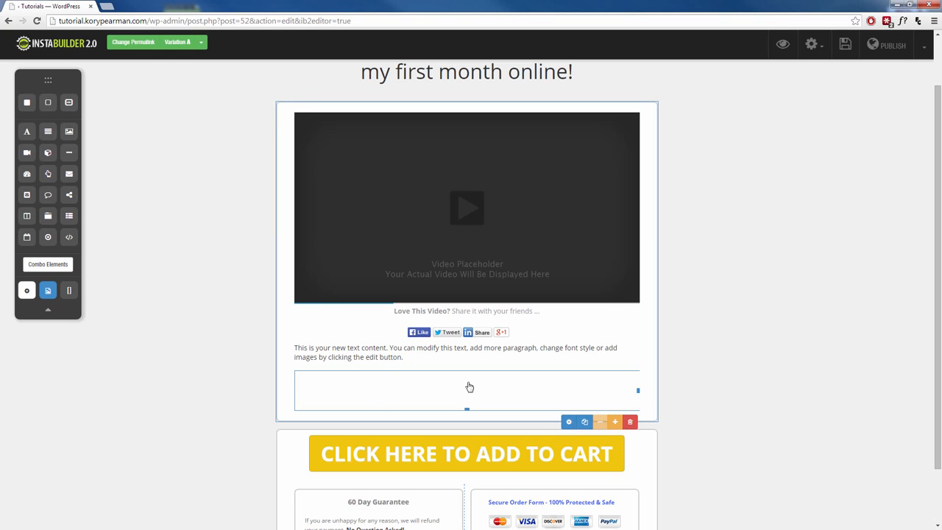
pyautogui.click(618, 425)
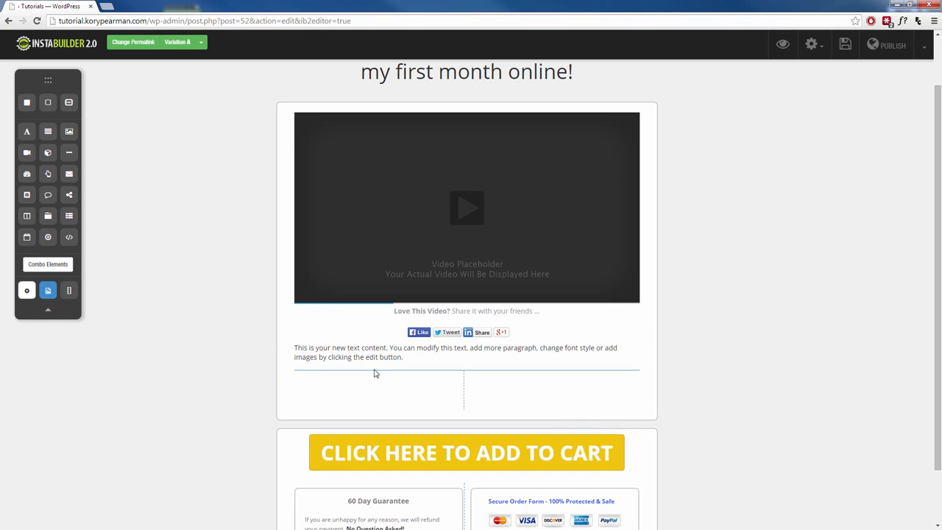
# Step: Add an image placeholder to the first column, shrink it to about half size, and place a duplicate in the second column
pyautogui.moveTo(68, 131); pyautogui.dragTo(389, 385)
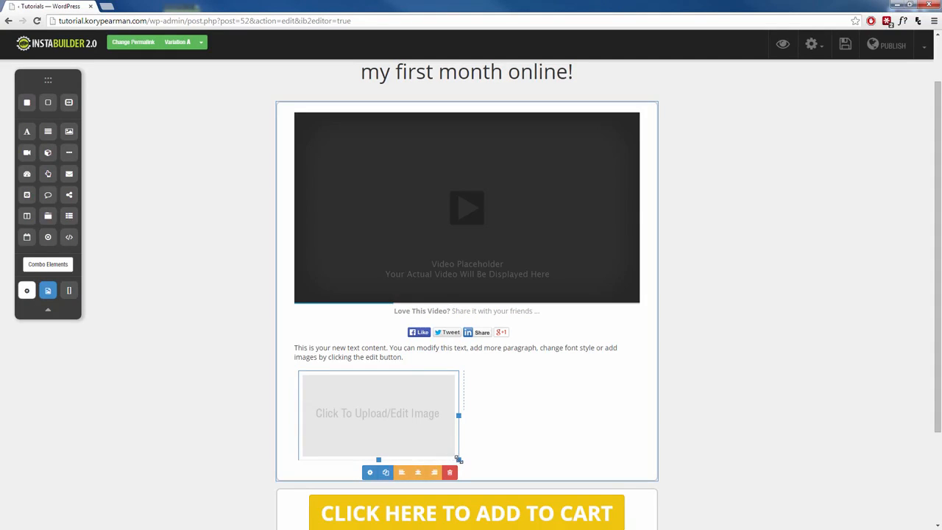
pyautogui.moveTo(459, 460); pyautogui.dragTo(416, 418)
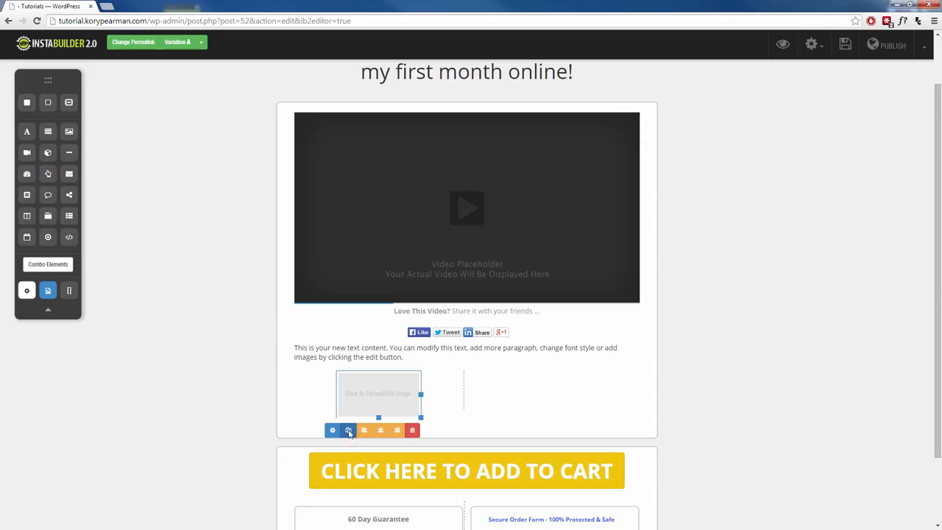
pyautogui.moveTo(349, 432); pyautogui.dragTo(537, 397)
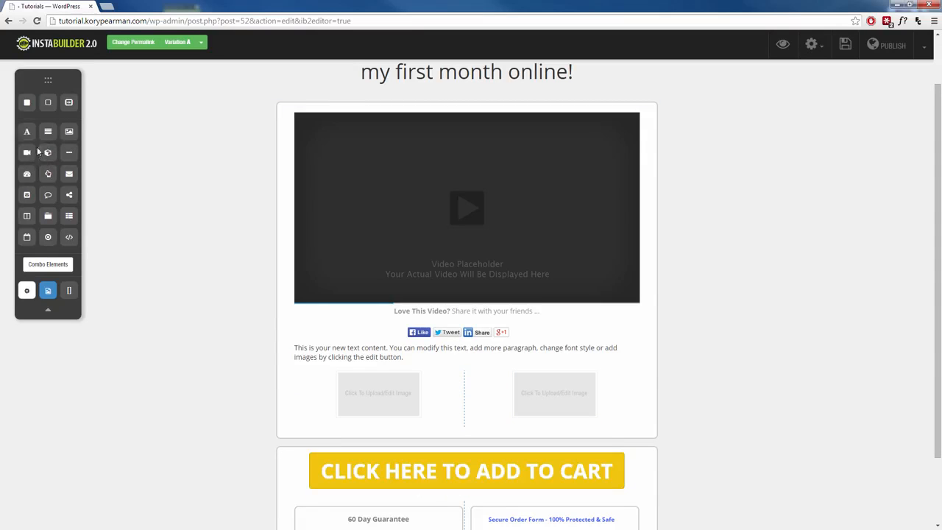
# Step: Add a title element above the first column's image and format it as centred Heading 6 text
pyautogui.moveTo(27, 136); pyautogui.dragTo(383, 386)
pyautogui.click(372, 392)
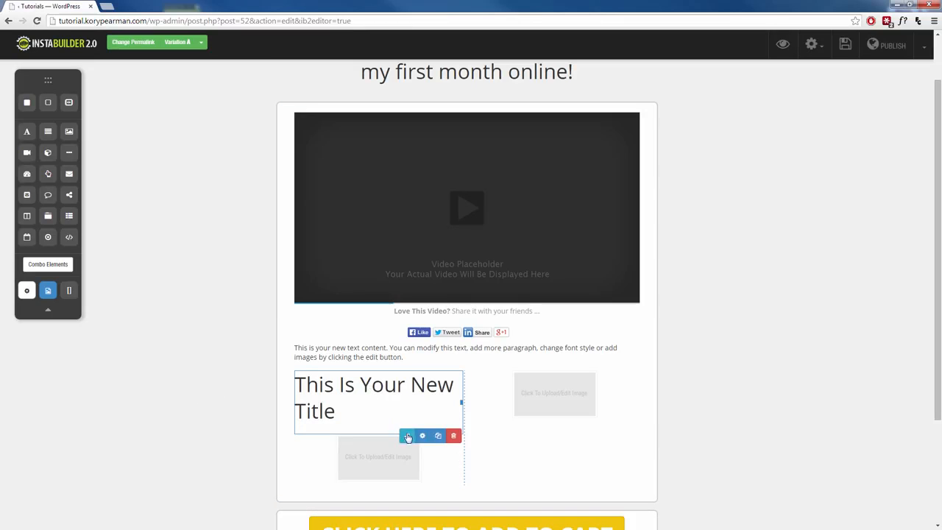
pyautogui.click(408, 437)
pyautogui.tripleClick(345, 384)
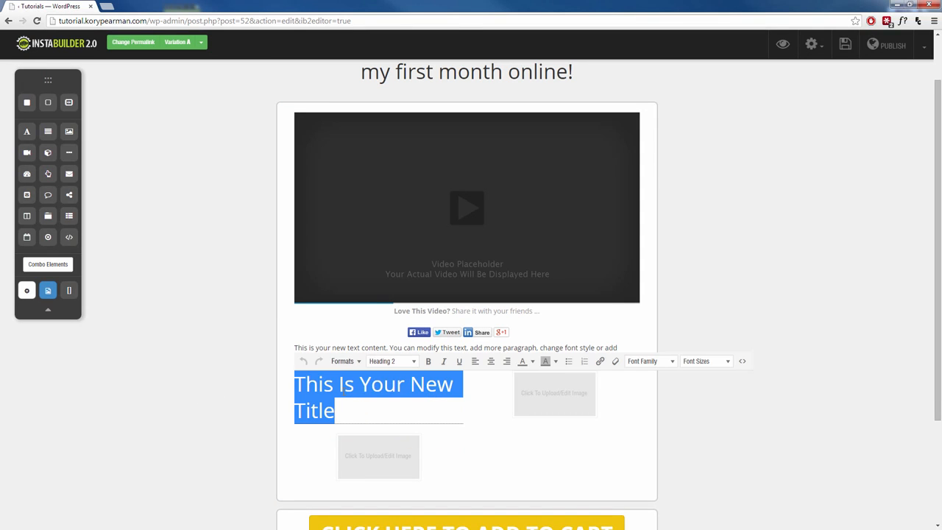
pyautogui.click(412, 361)
pyautogui.scroll(-1, 412, 307)
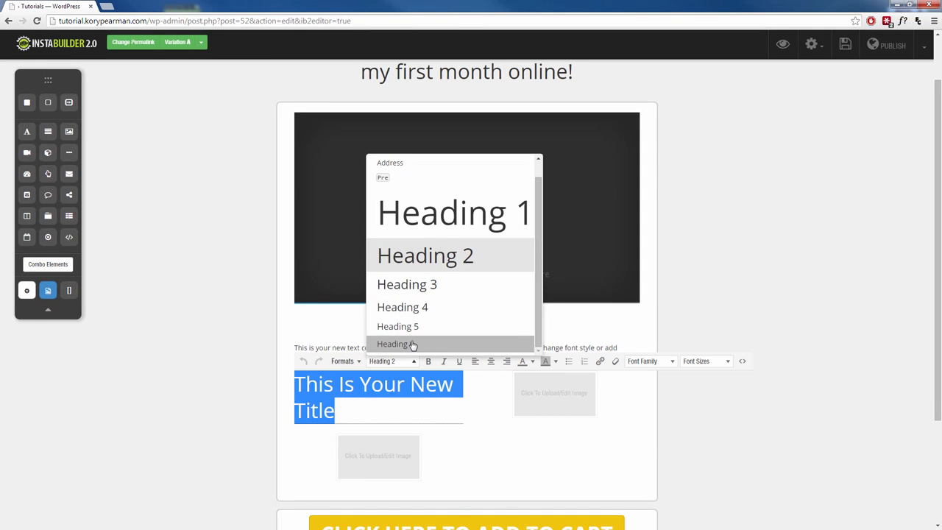
pyautogui.click(412, 345)
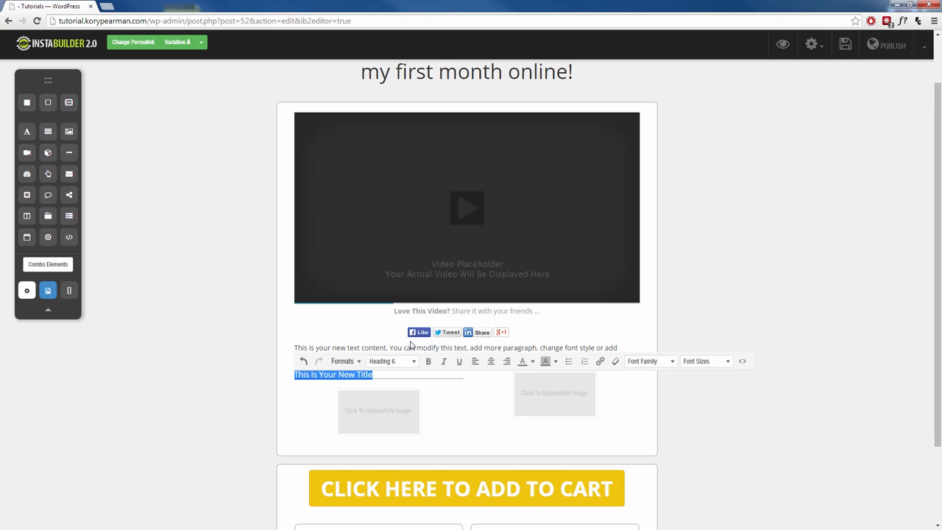
pyautogui.click(490, 361)
pyautogui.click(229, 402)
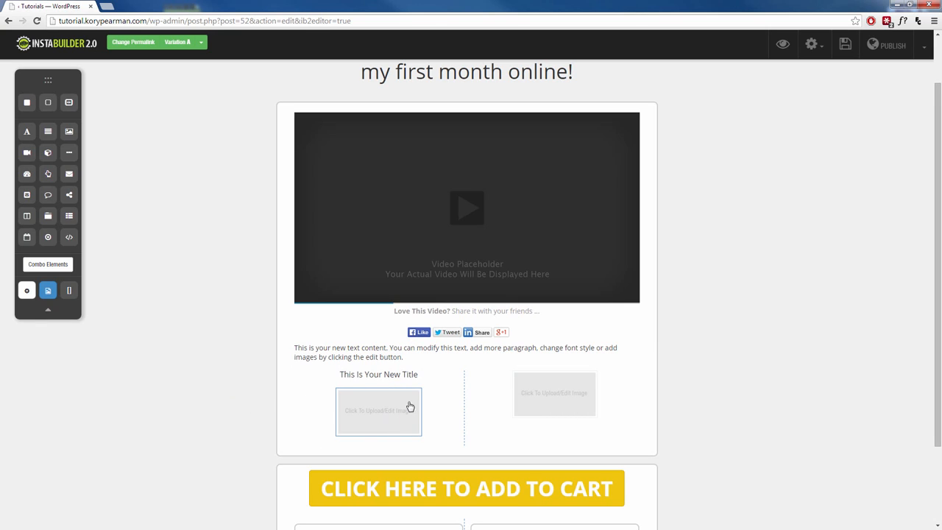
# Step: Duplicate the first column's title and move the copy above the image in the second column
pyautogui.moveTo(401, 380)
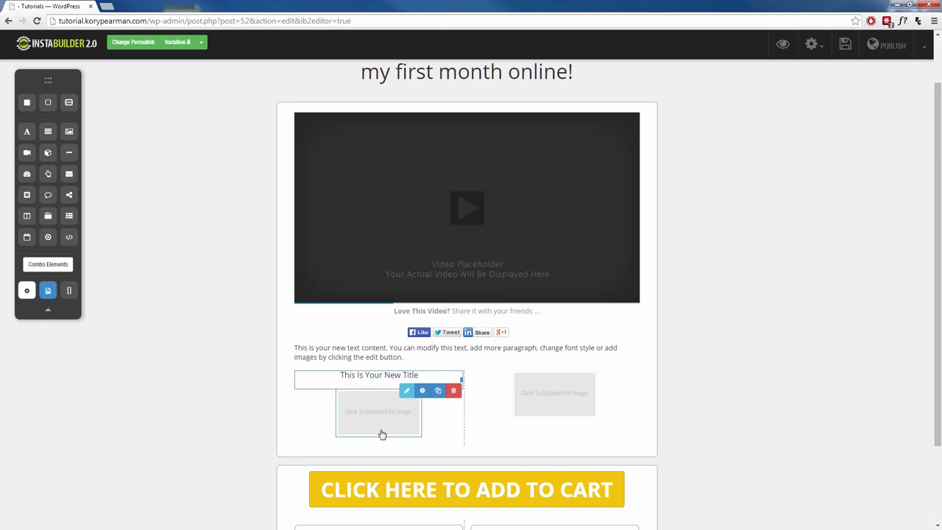
pyautogui.click(438, 390)
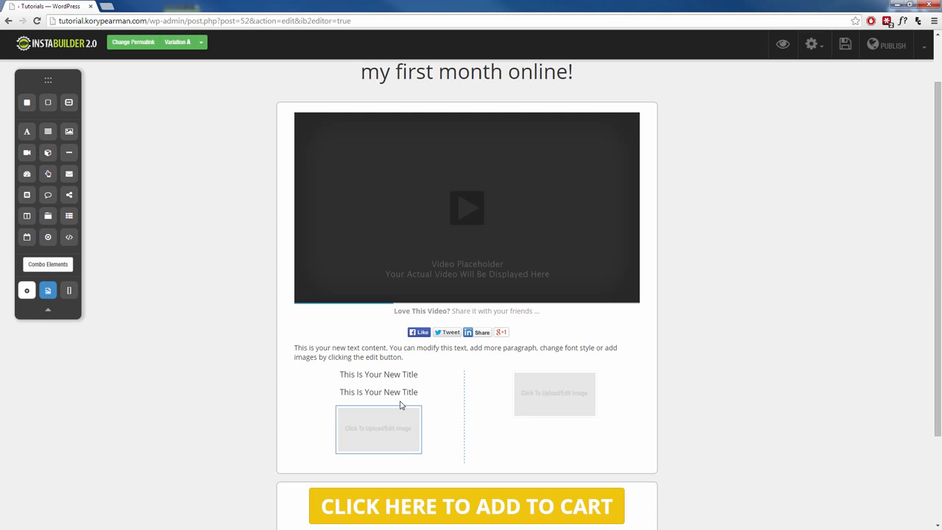
pyautogui.moveTo(390, 394); pyautogui.dragTo(558, 378)
# Step: Delete the placeholder text paragraph above the two columns
pyautogui.scroll(-2, 191, 417)
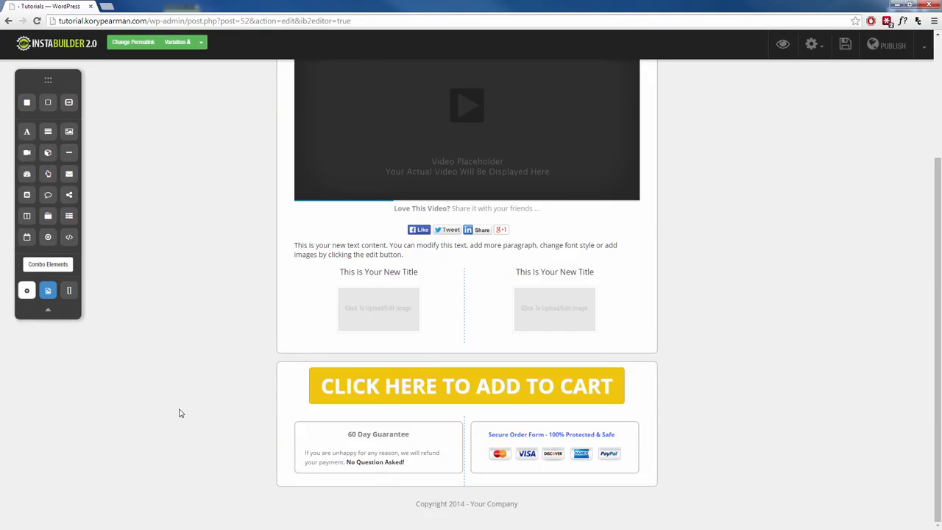
pyautogui.scroll(2, 179, 412)
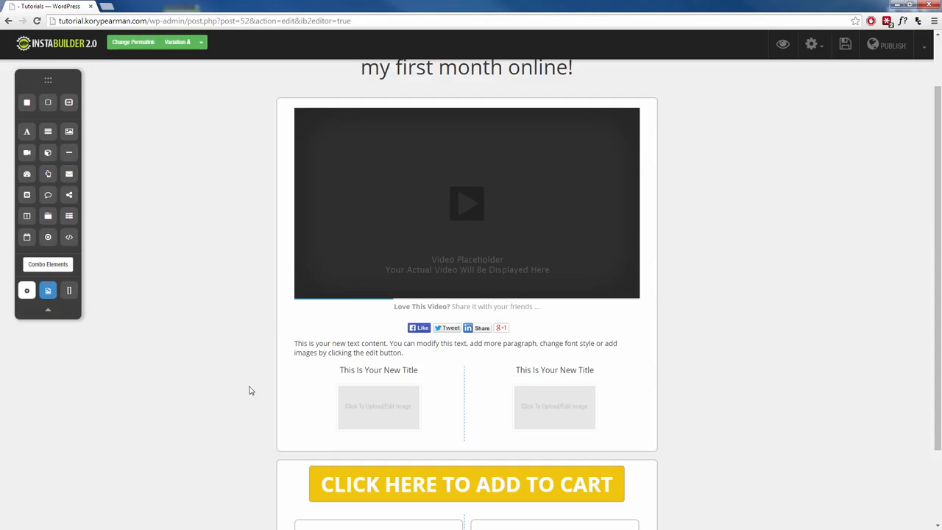
pyautogui.click(363, 356)
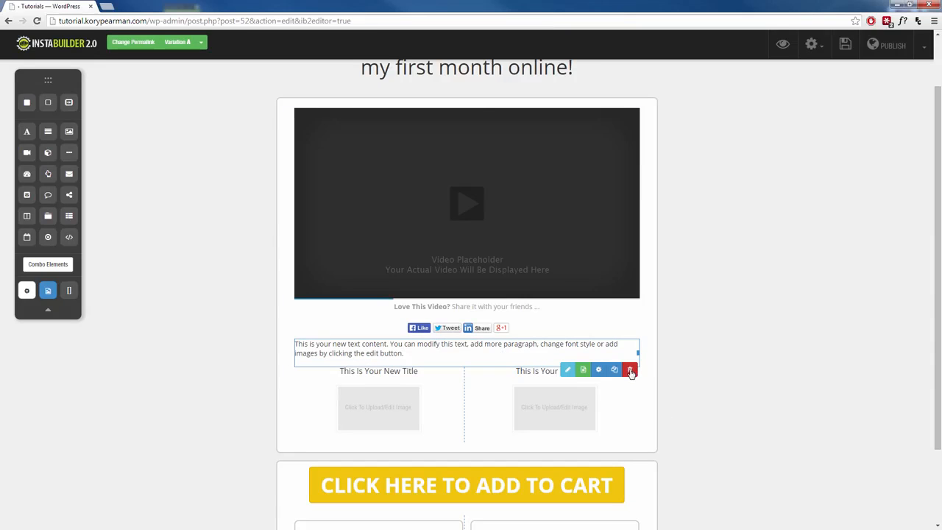
pyautogui.press('Delete')
pyautogui.click(488, 83)
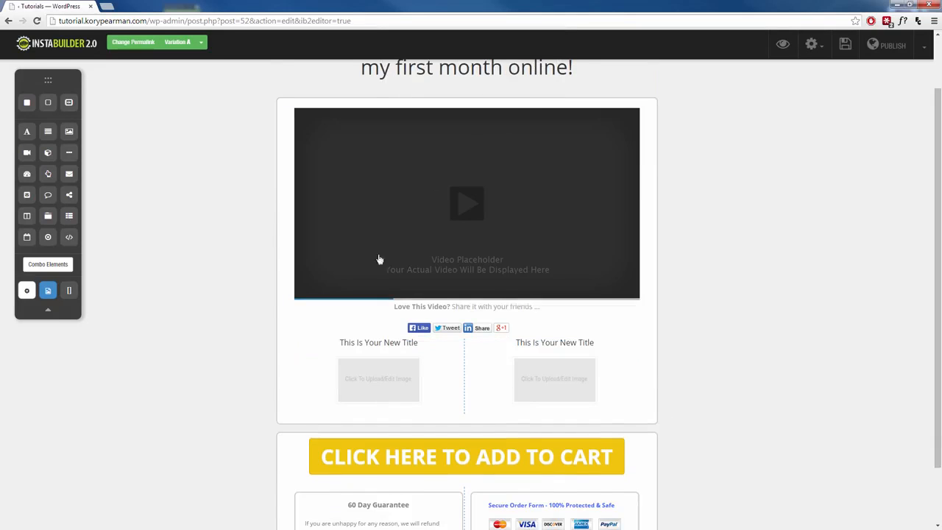
# Step: Delete the social share buttons beneath the "Love This Video?" line
pyautogui.click(521, 332)
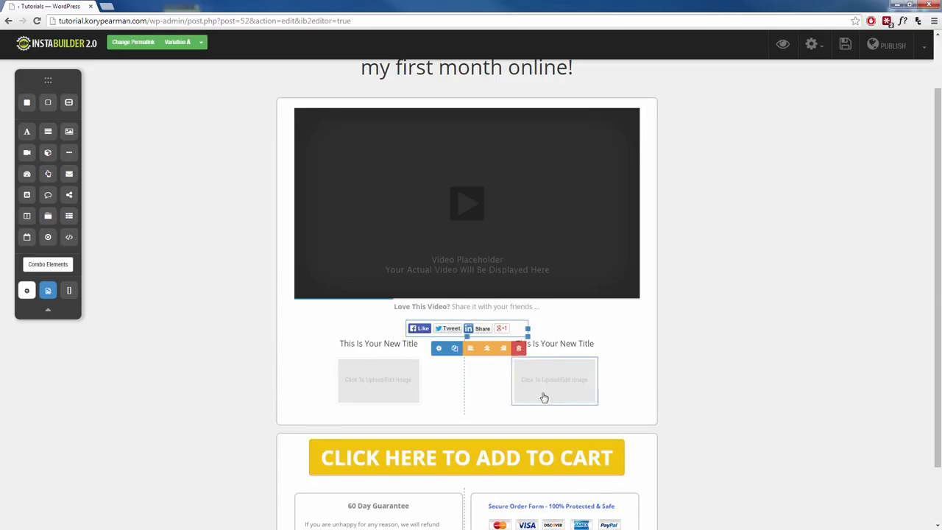
pyautogui.click(518, 349)
pyautogui.click(491, 83)
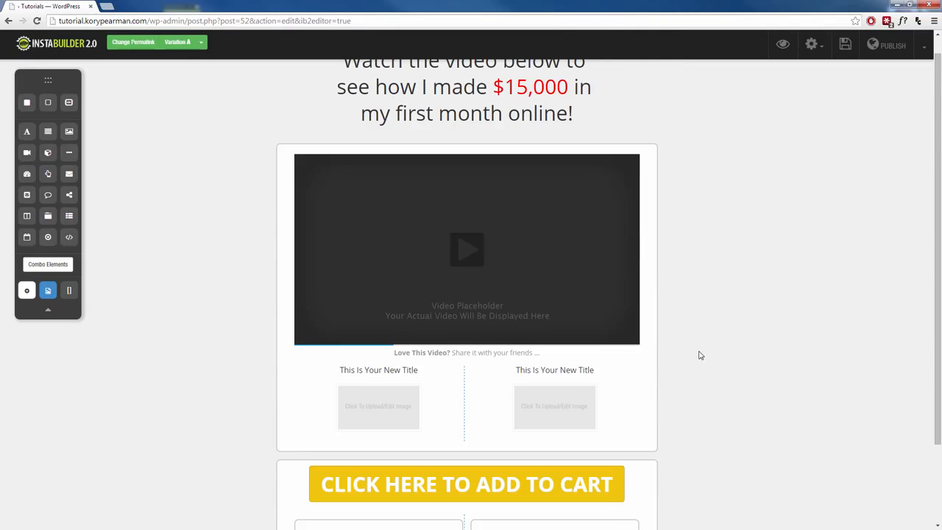
# Step: Open the add-to-cart button's target link settings and its link URL for editing
pyautogui.scroll(-1, 698, 387)
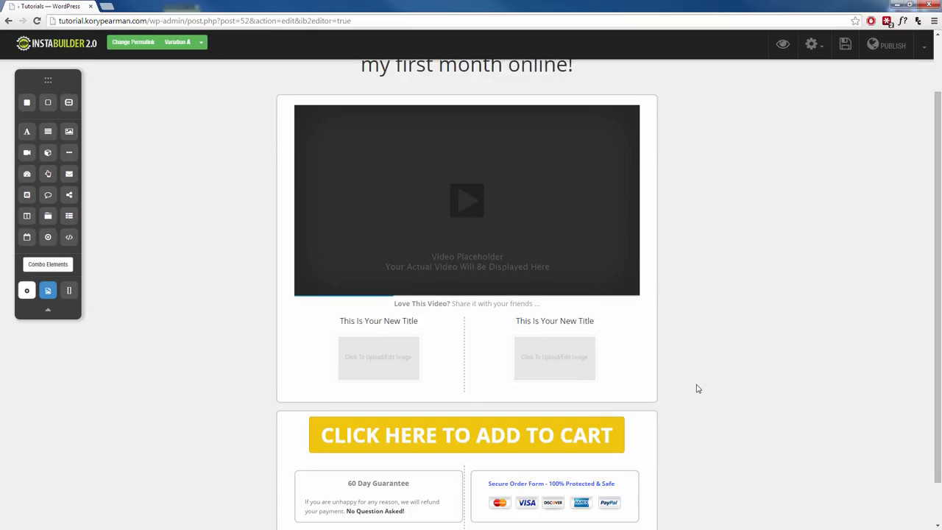
pyautogui.moveTo(569, 251)
pyautogui.scroll(-1, 780, 441)
pyautogui.moveTo(572, 393)
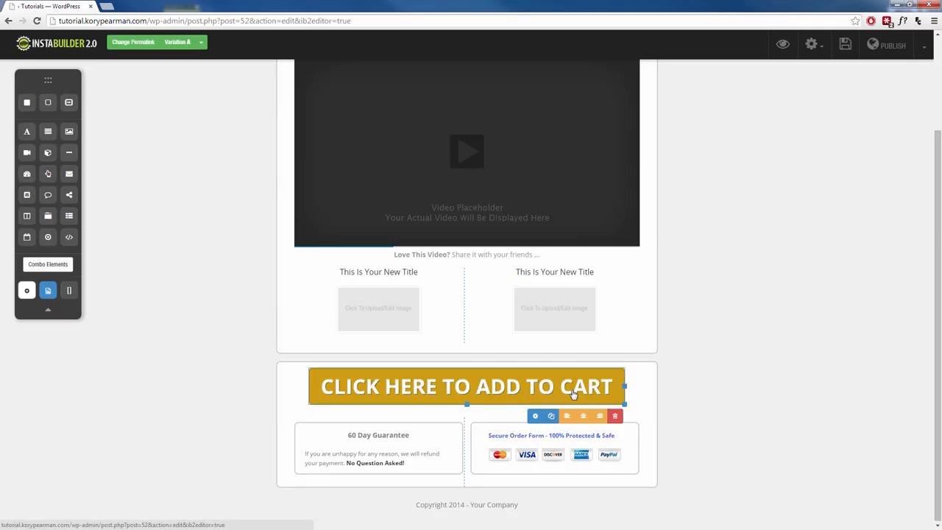
pyautogui.click(535, 417)
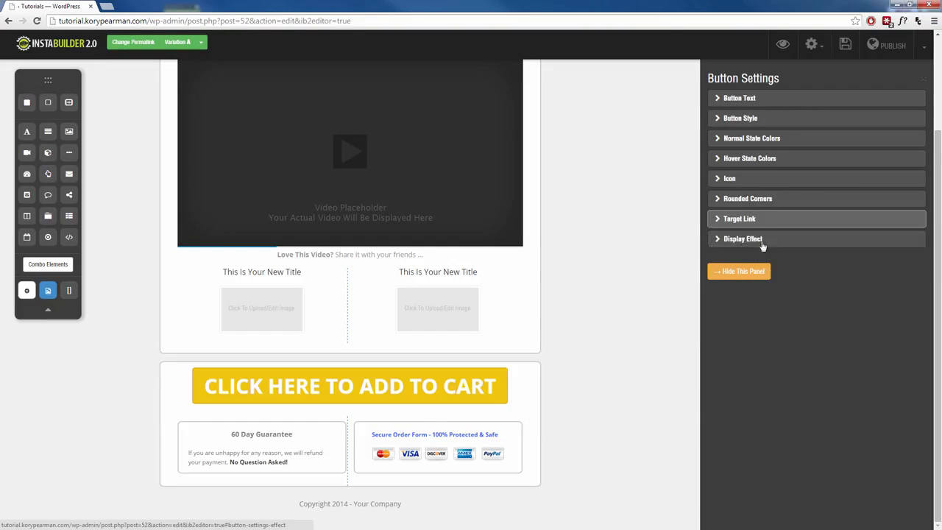
pyautogui.click(749, 219)
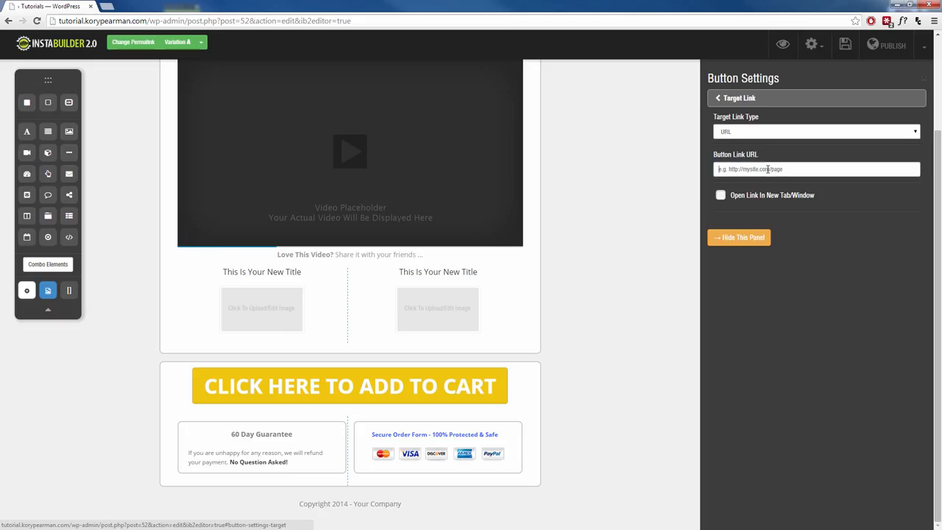
pyautogui.click(767, 169)
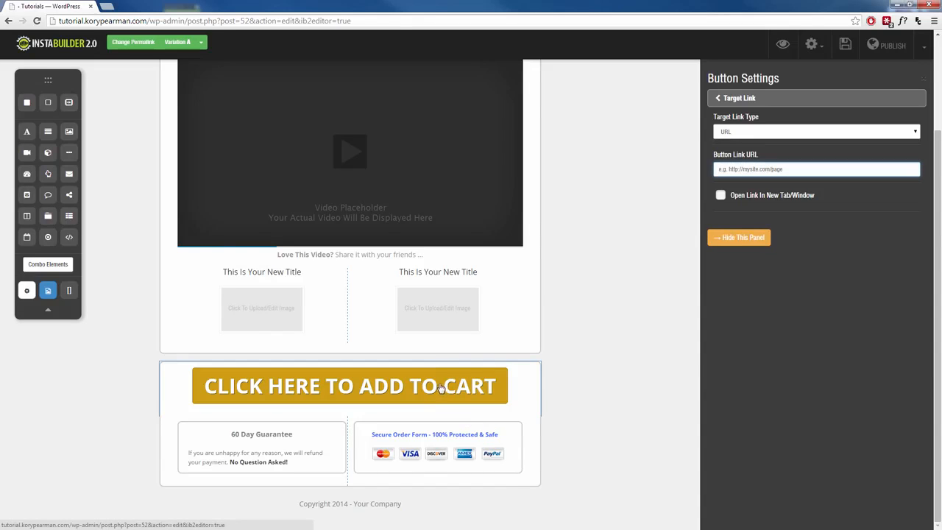
# Step: Leave the add-to-cart button's link URL blank and close its button settings
pyautogui.click(614, 343)
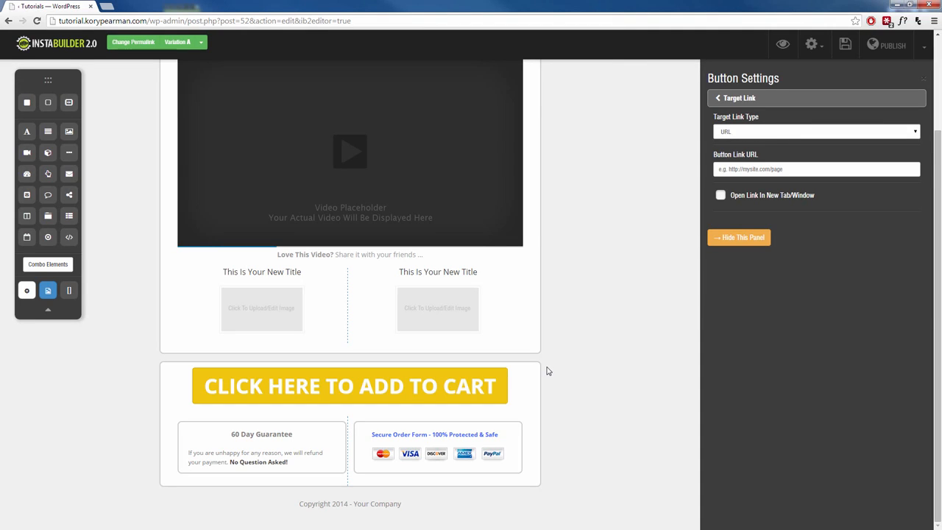
pyautogui.click(738, 237)
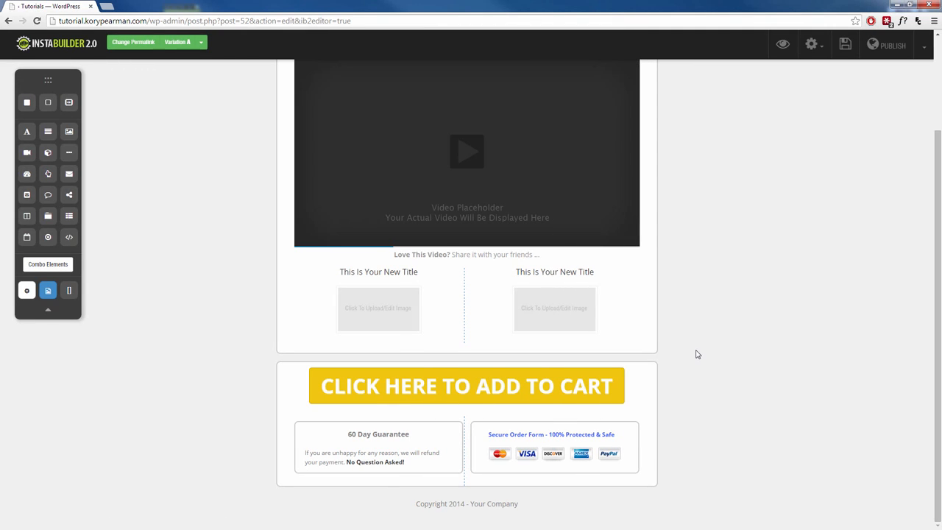
pyautogui.scroll(2, 697, 354)
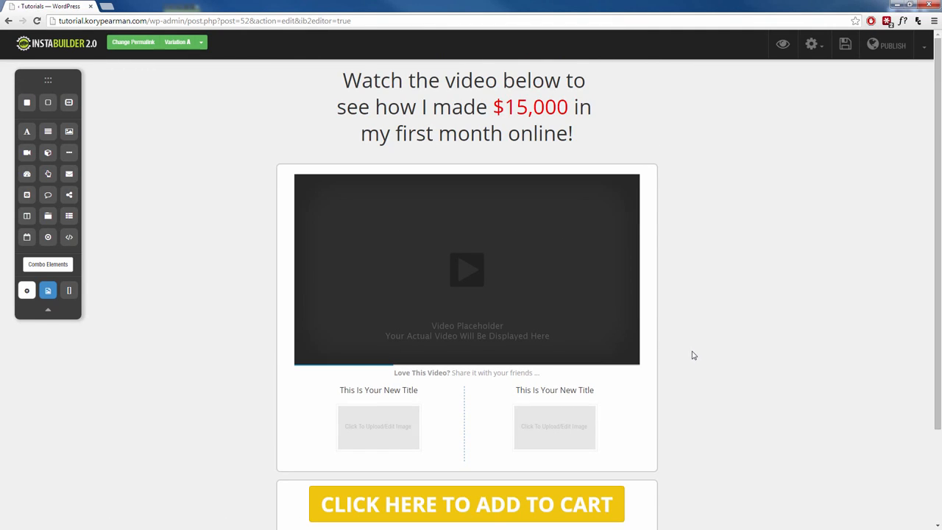
# Step: Delete the "60 Day Guarantee" text element from the box beneath the add-to-cart button and confirm the deletion
pyautogui.scroll(-2, 692, 355)
pyautogui.click(400, 334)
pyautogui.moveTo(386, 328); pyautogui.dragTo(379, 363)
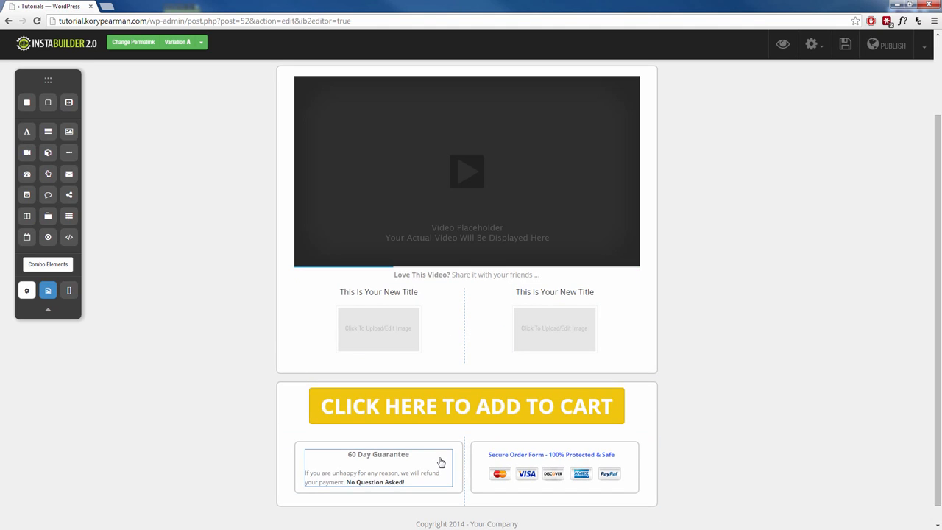
pyautogui.moveTo(444, 467)
pyautogui.click(442, 498)
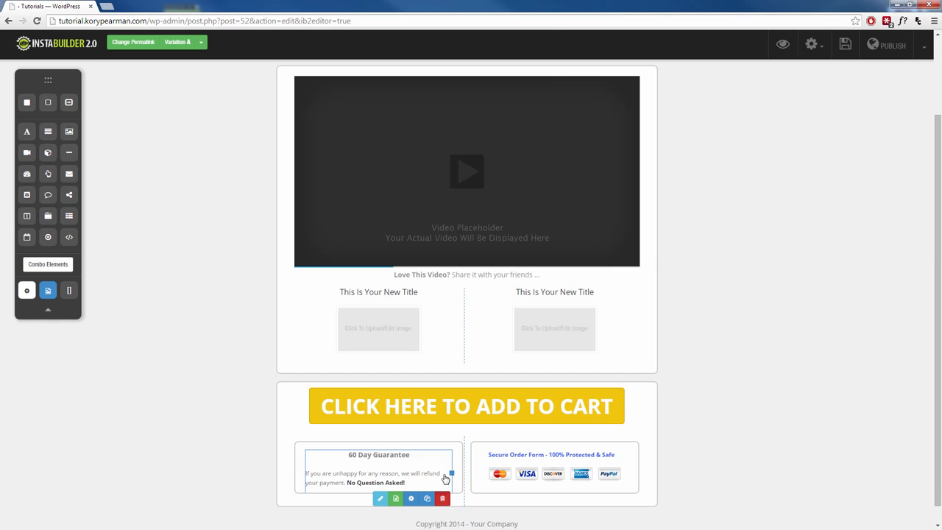
pyautogui.click(490, 82)
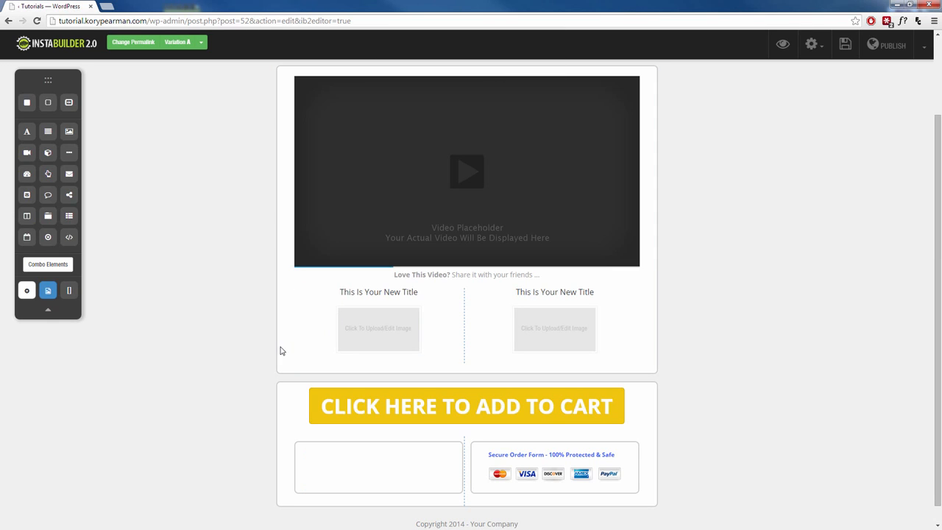
# Step: Change the page template to the orange "Wait! Special ONE Time Only Offer" sales page template, accepting the loss of current content
pyautogui.scroll(2, 695, 352)
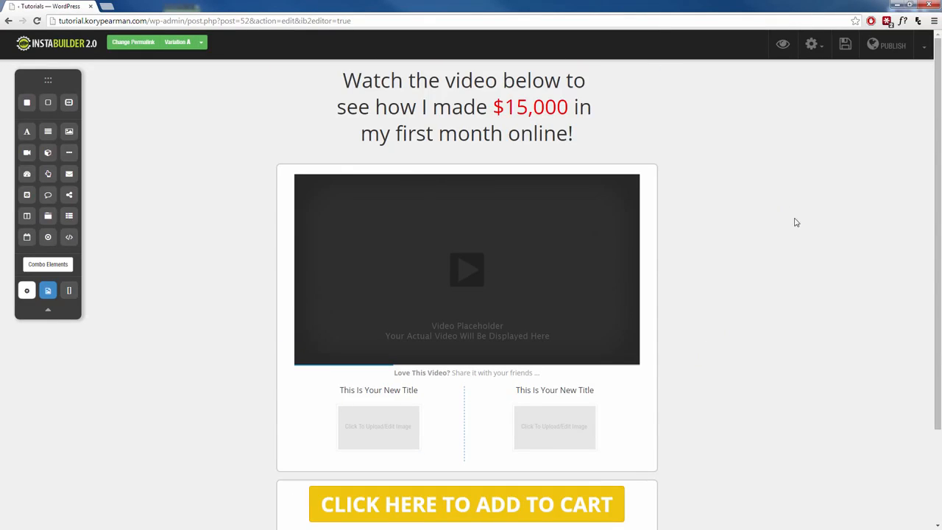
pyautogui.click(817, 45)
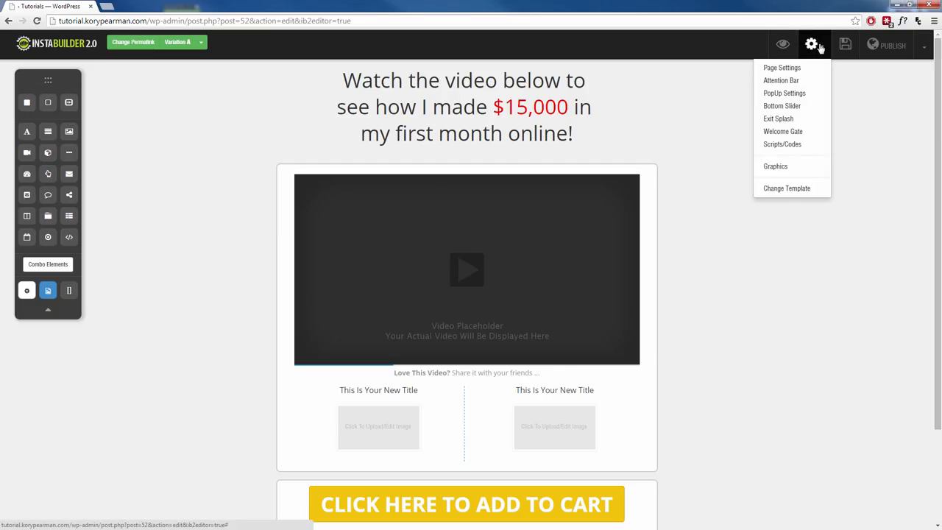
pyautogui.click(784, 190)
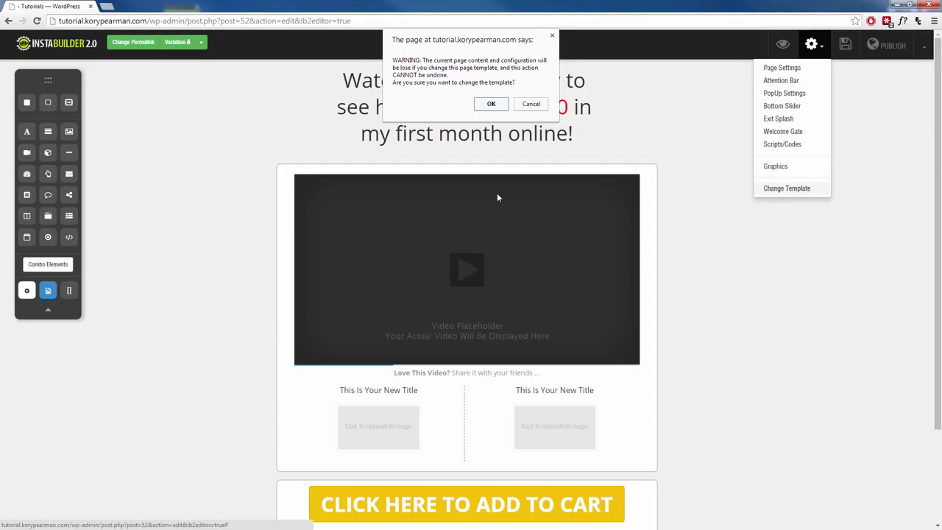
pyautogui.click(488, 104)
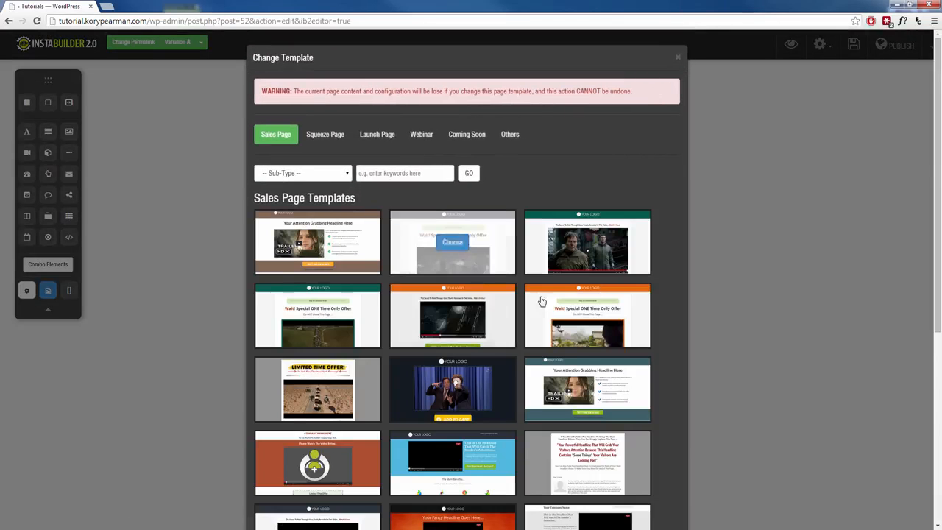
pyautogui.click(588, 316)
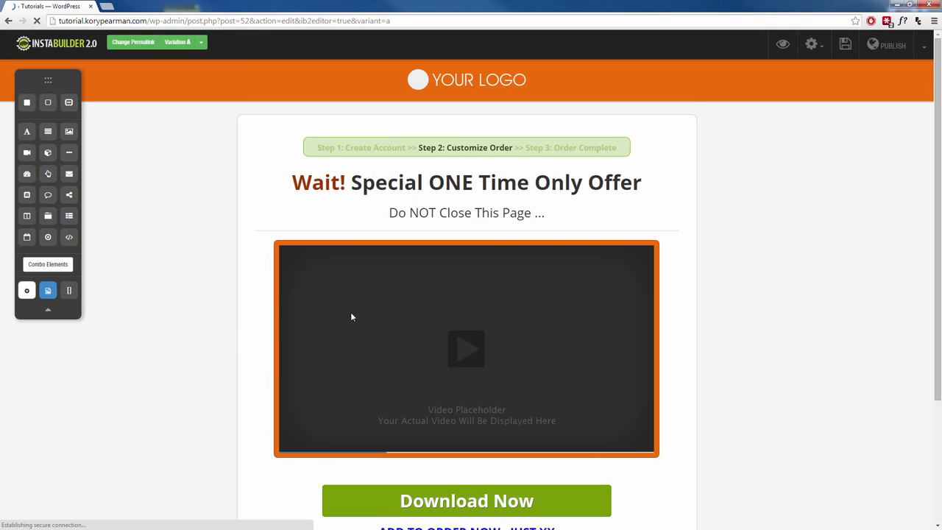